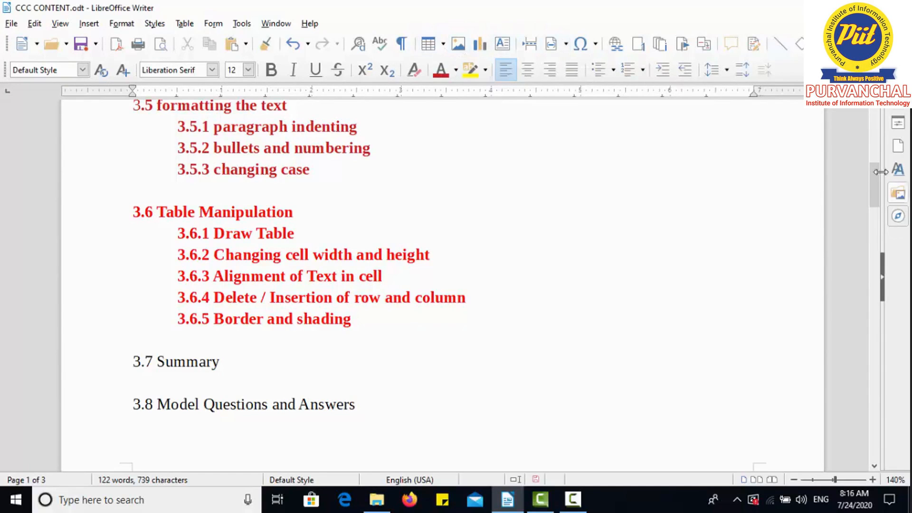
# Step: Insert the ishtworld image from the Desktop folder below the blue flyer picture on page 2
pyautogui.moveTo(878, 179); pyautogui.dragTo(895, 245)
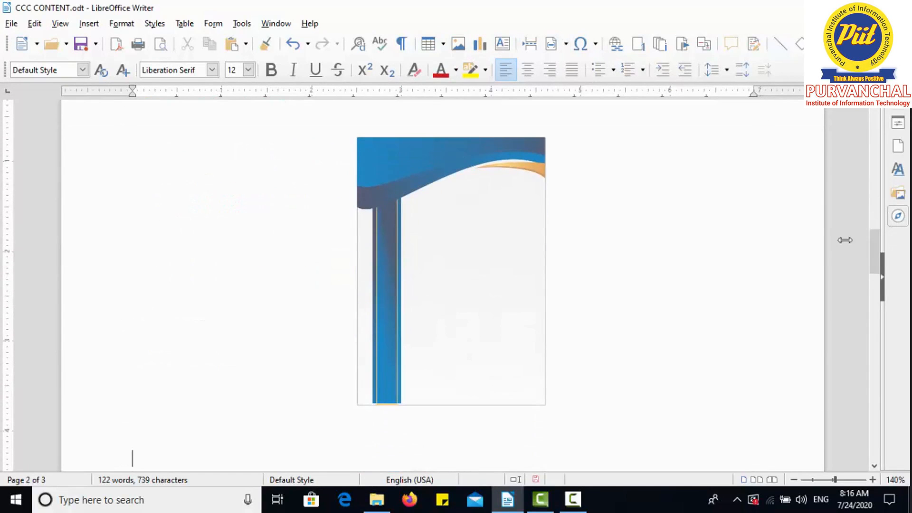
pyautogui.click(494, 319)
pyautogui.click(798, 291)
pyautogui.moveTo(875, 270); pyautogui.dragTo(875, 286)
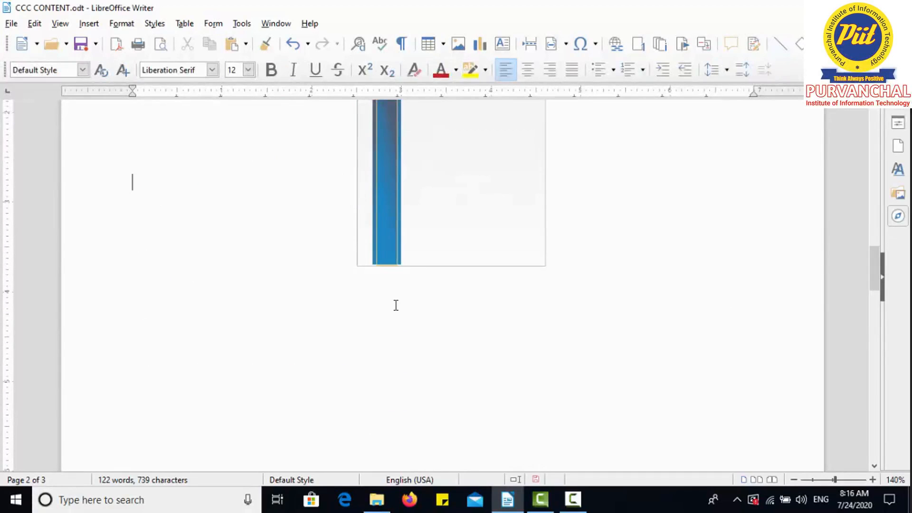
pyautogui.click(450, 48)
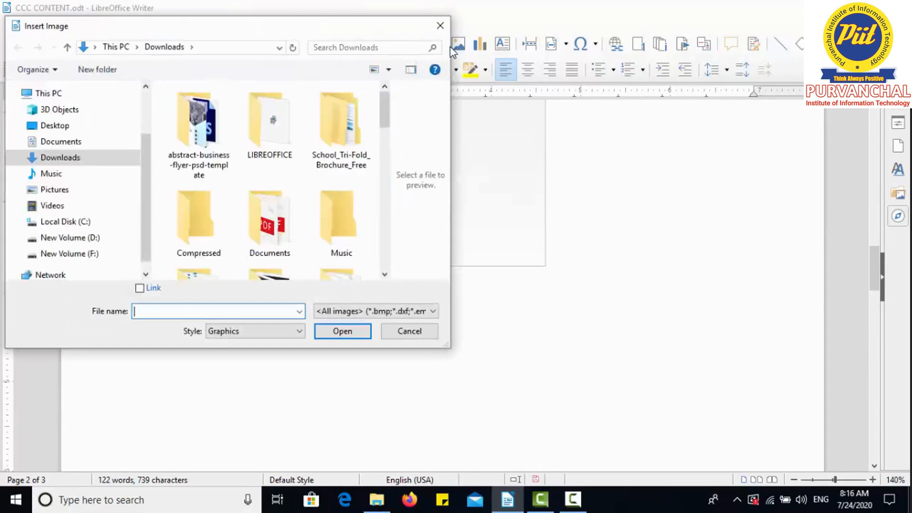
pyautogui.click(67, 127)
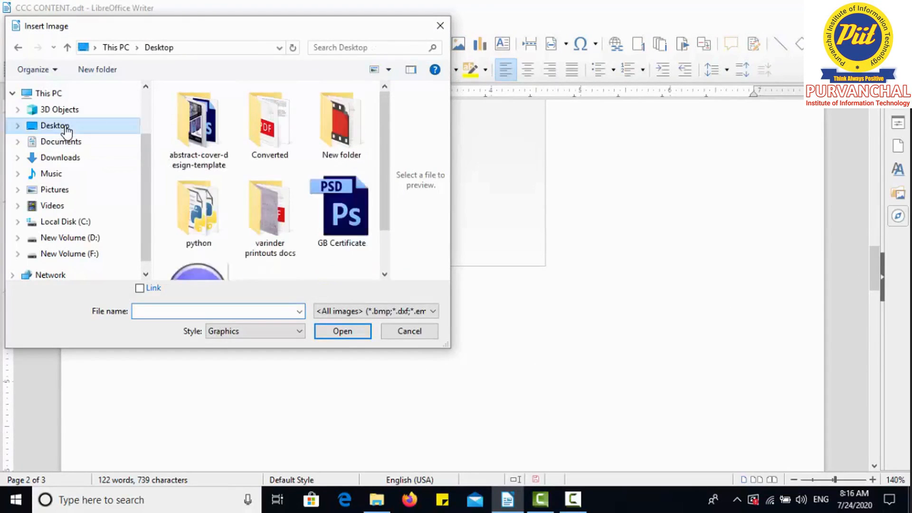
pyautogui.moveTo(388, 171); pyautogui.dragTo(393, 232)
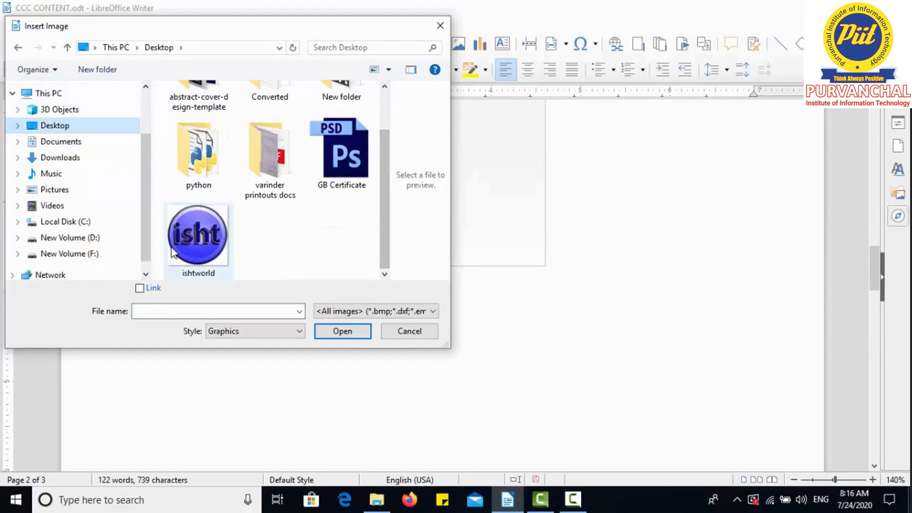
pyautogui.click(197, 236)
pyautogui.click(339, 332)
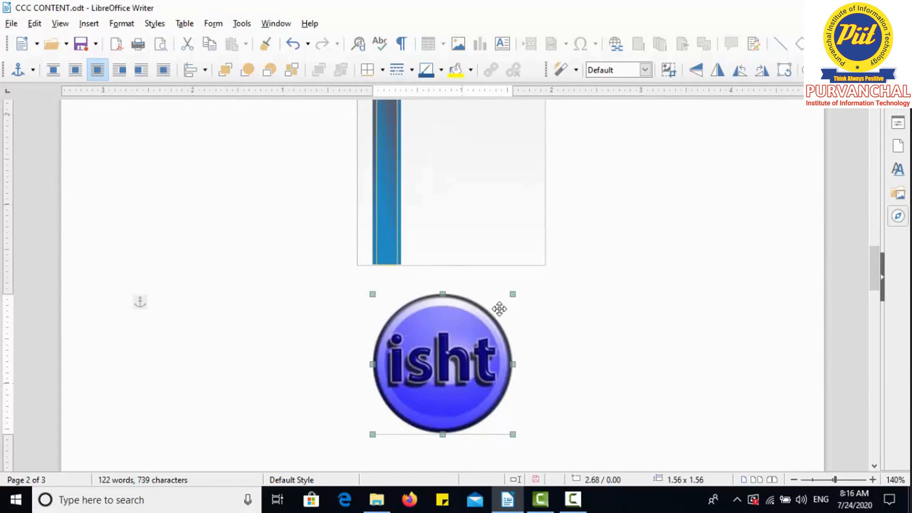
pyautogui.click(639, 309)
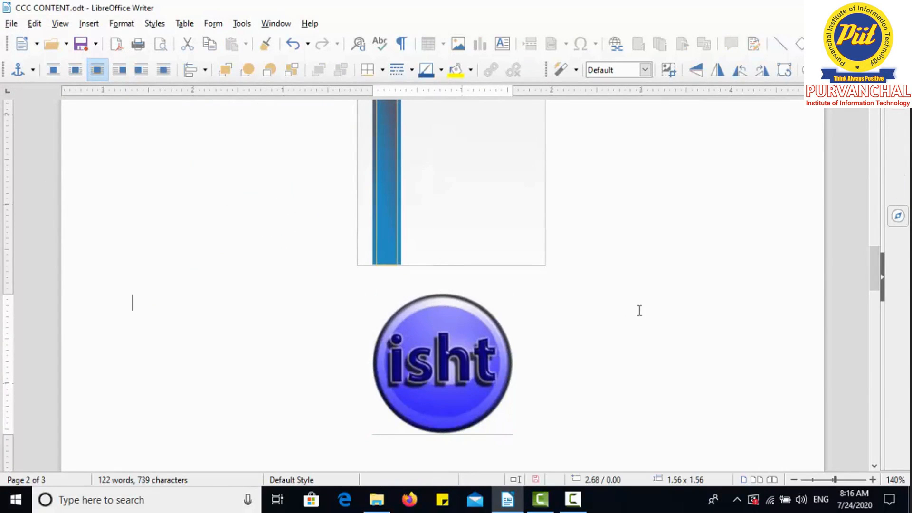
pyautogui.click(413, 367)
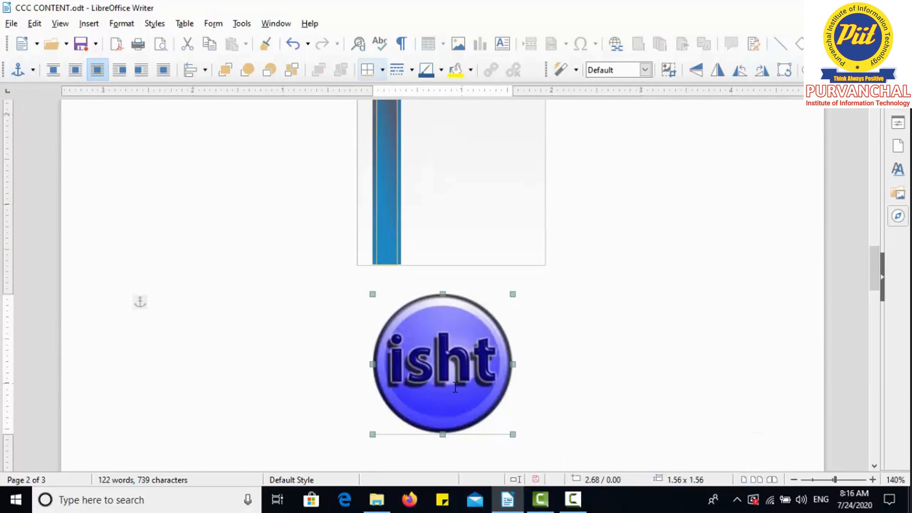
pyautogui.click(648, 348)
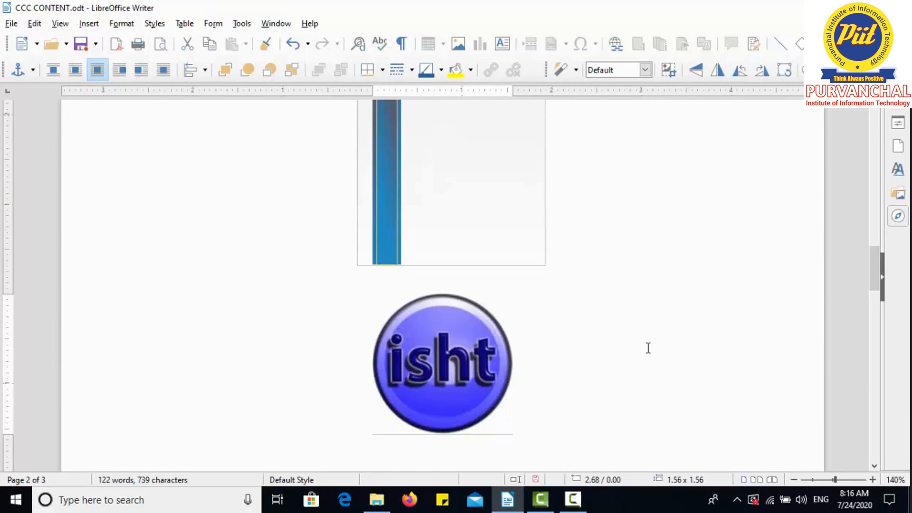
# Step: Move the isht logo down into the text, between the third and fourth lines
pyautogui.click(429, 351)
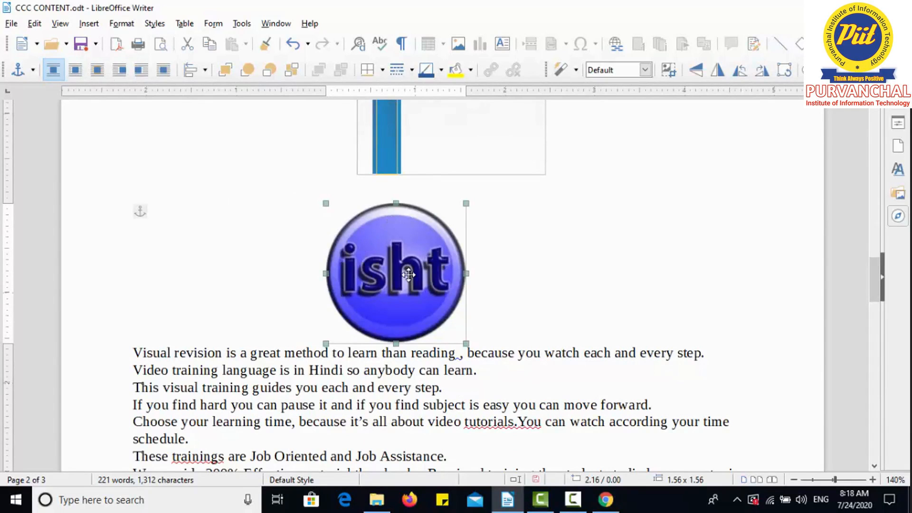
pyautogui.moveTo(408, 274)
pyautogui.mouseDown()
pyautogui.moveTo(425, 387)
pyautogui.moveTo(423, 282)
pyautogui.mouseUp()
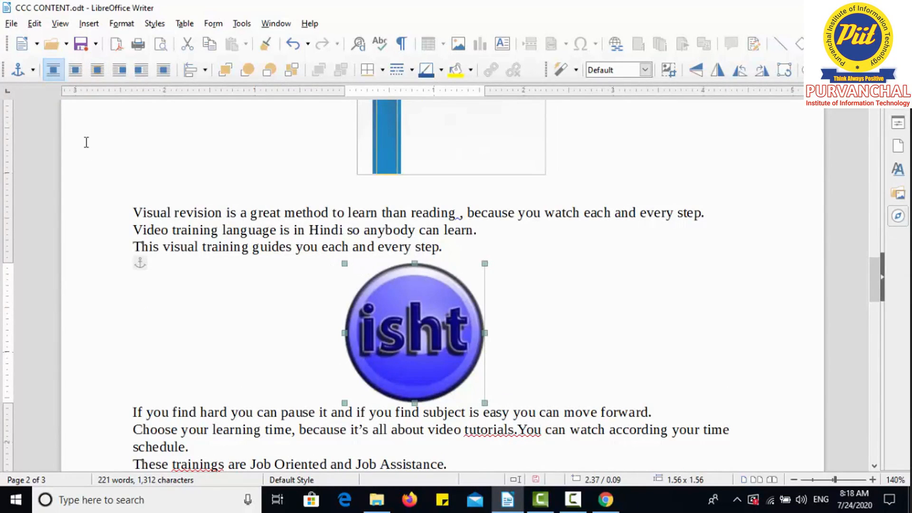
# Step: Cycle the logo's wrapping through Parallel, Optimal, Left and Right to Wrap Through, and move the logo higher over the text
pyautogui.click(75, 70)
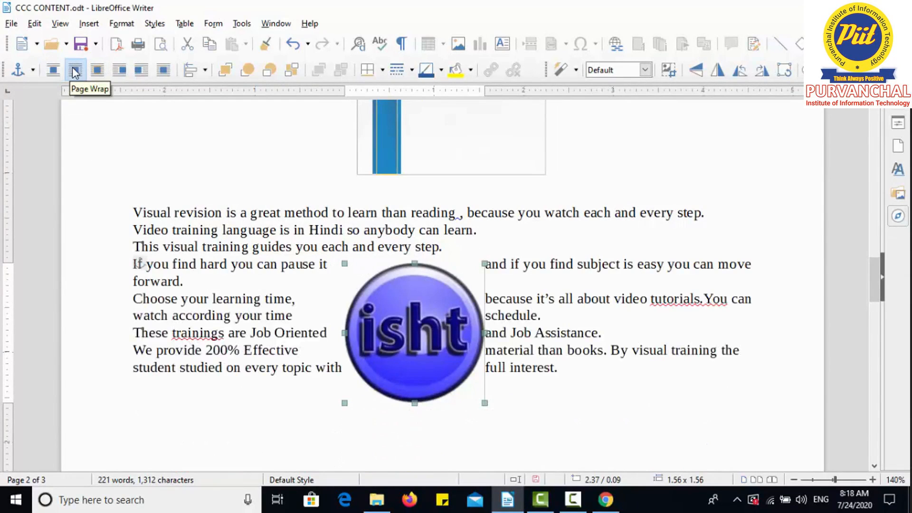
pyautogui.click(98, 70)
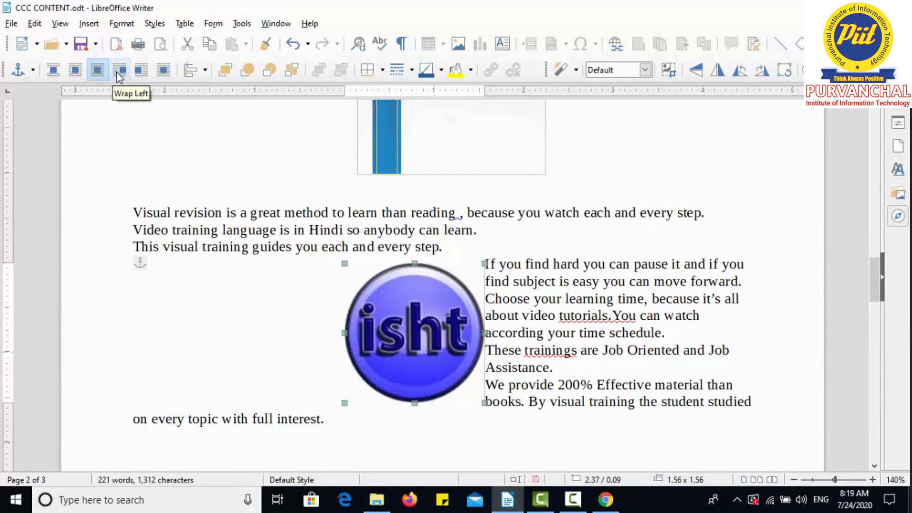
pyautogui.click(119, 71)
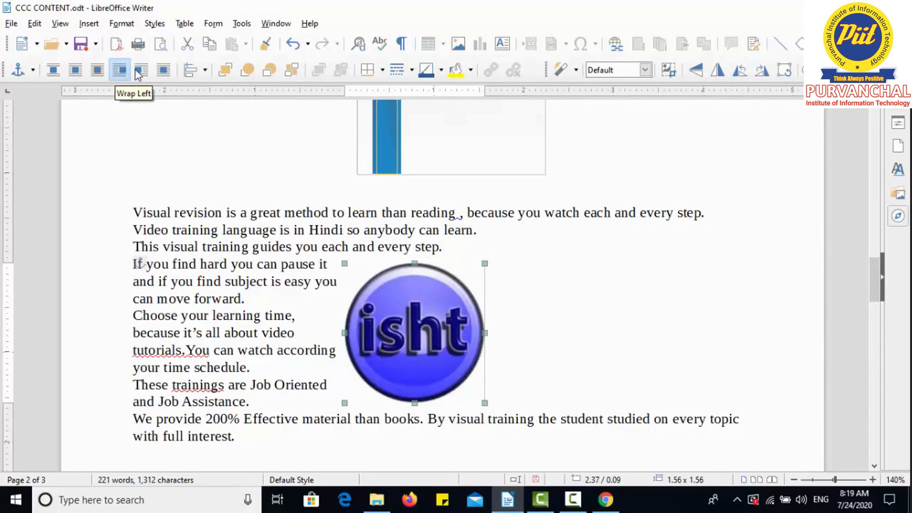
pyautogui.click(139, 72)
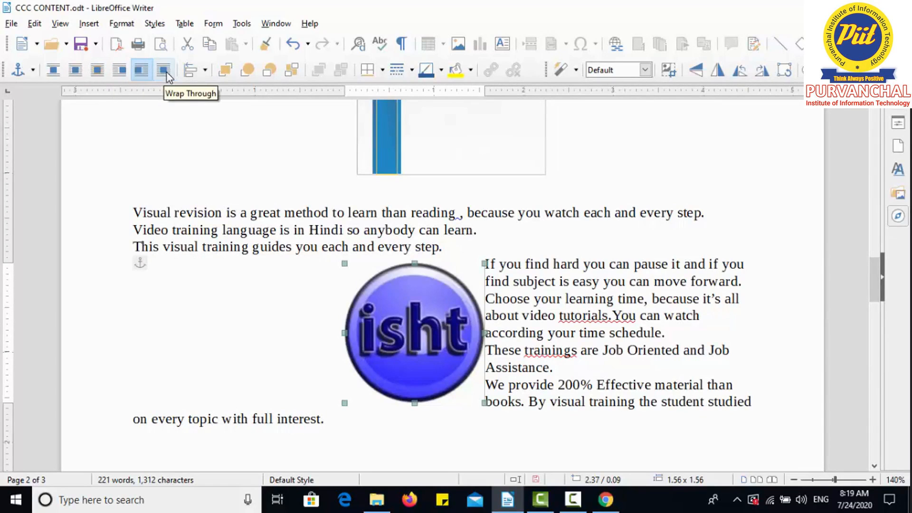
pyautogui.click(163, 70)
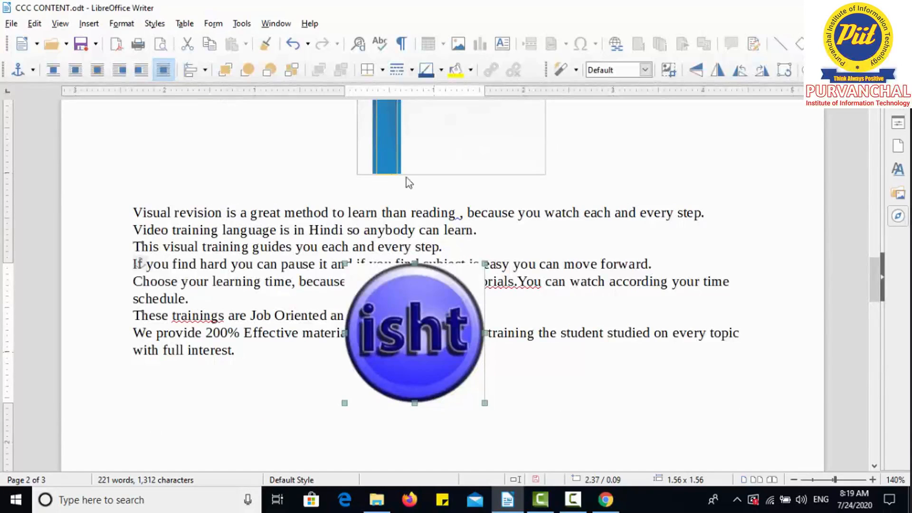
pyautogui.moveTo(390, 337); pyautogui.dragTo(395, 293)
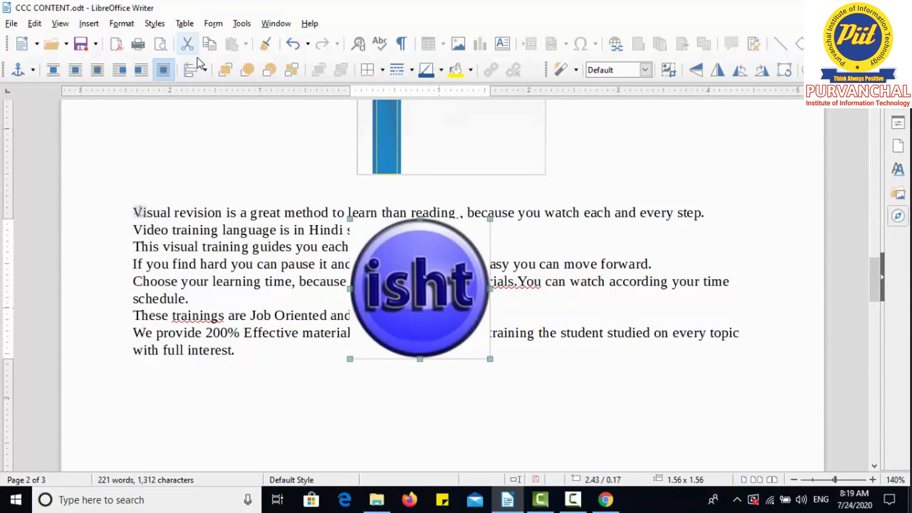
# Step: Align the isht logo to the left, to the center and finally to the right of the text area
pyautogui.click(204, 71)
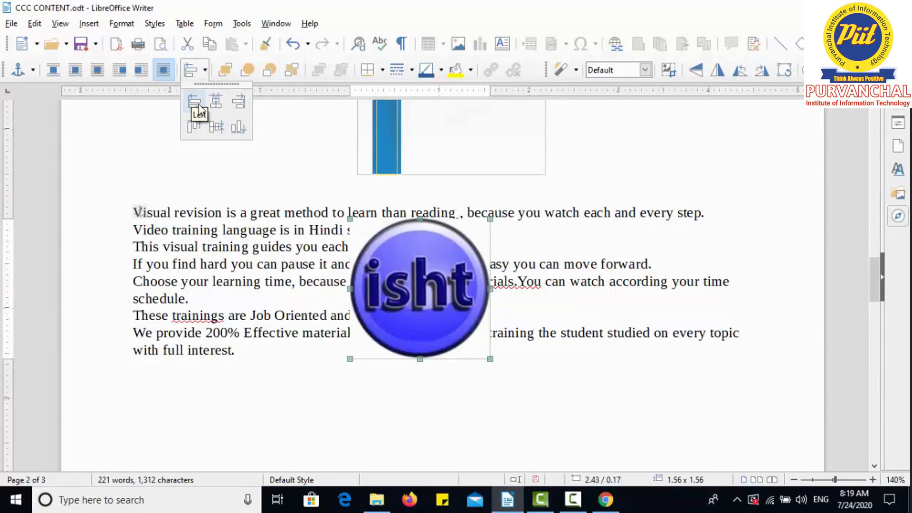
pyautogui.click(193, 105)
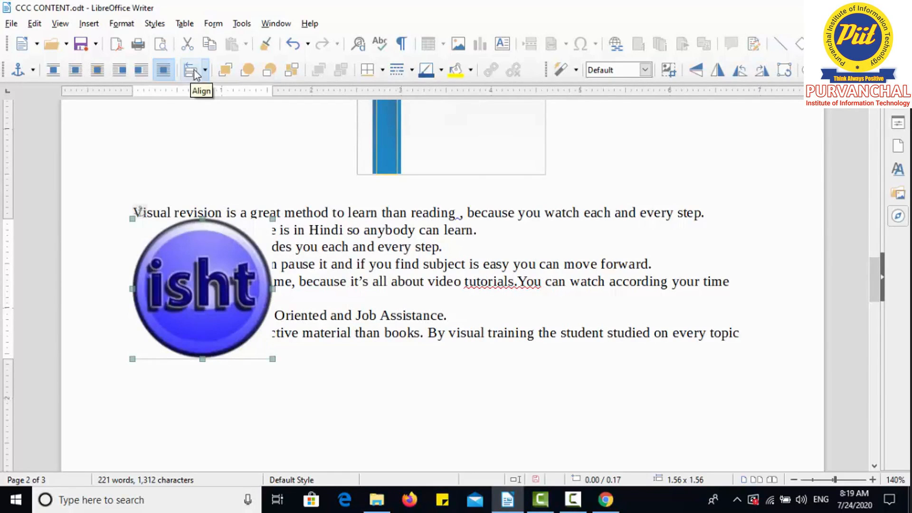
pyautogui.click(205, 75)
pyautogui.click(210, 108)
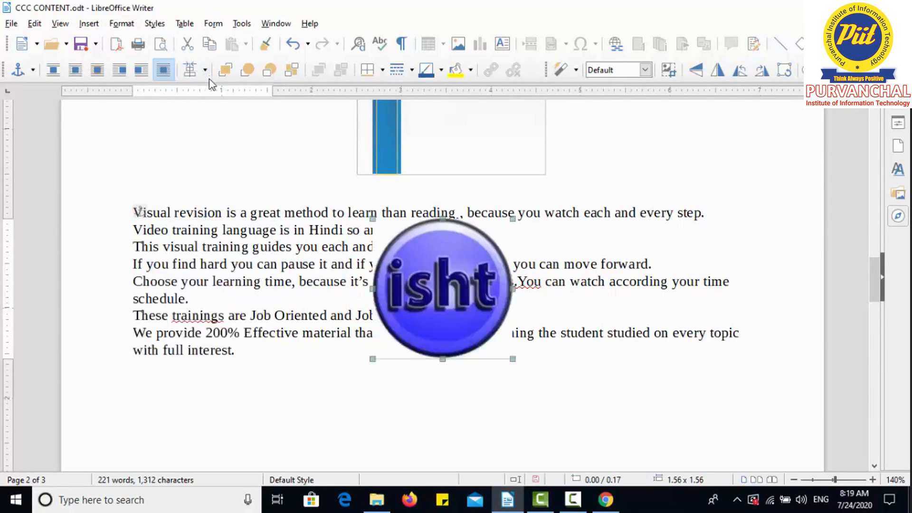
pyautogui.click(210, 75)
pyautogui.click(238, 101)
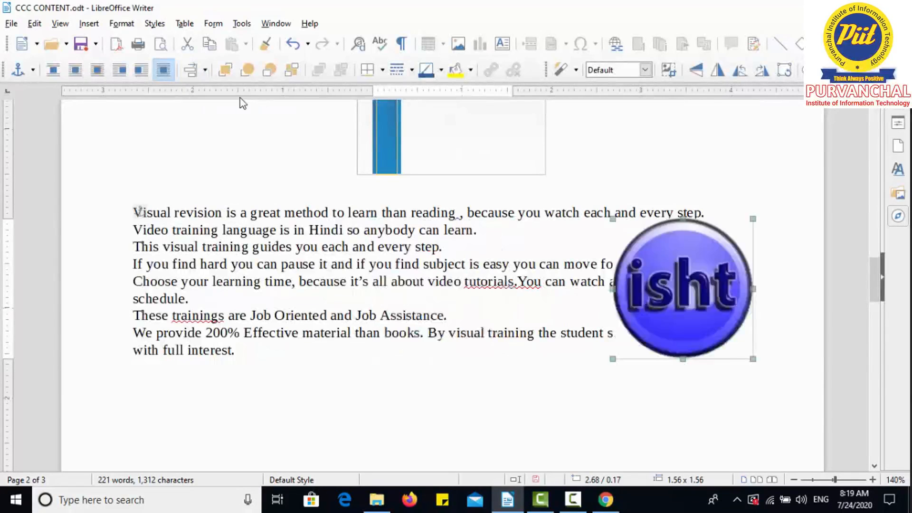
pyautogui.click(206, 70)
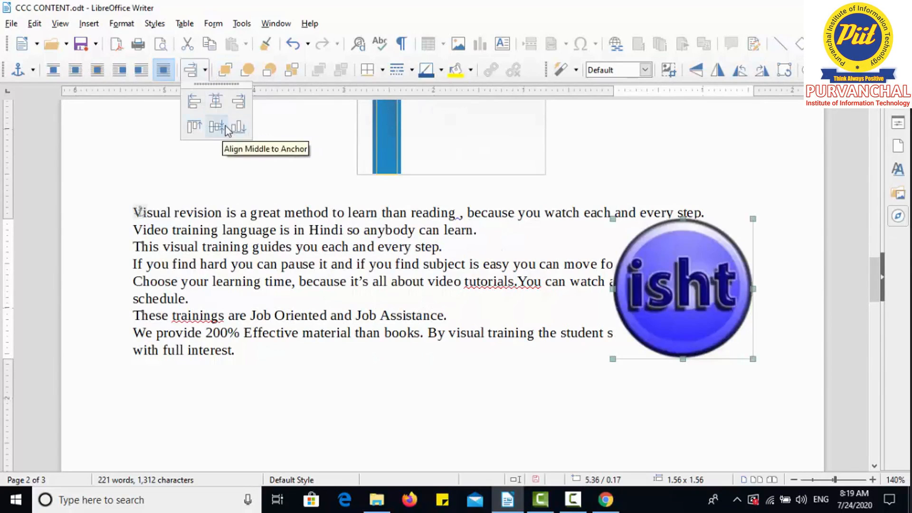
pyautogui.click(361, 256)
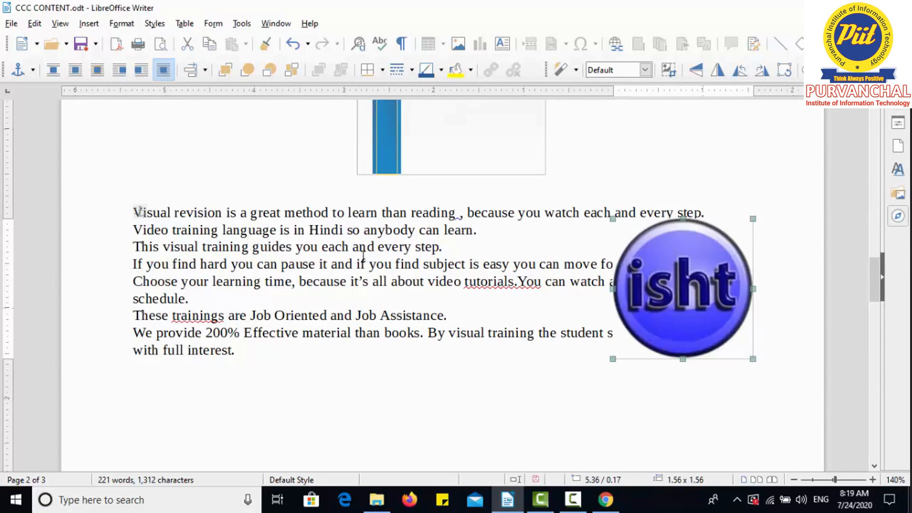
# Step: Move the isht logo onto the blank area of the blue flyer picture above the text
pyautogui.scroll(5, 877, 287)
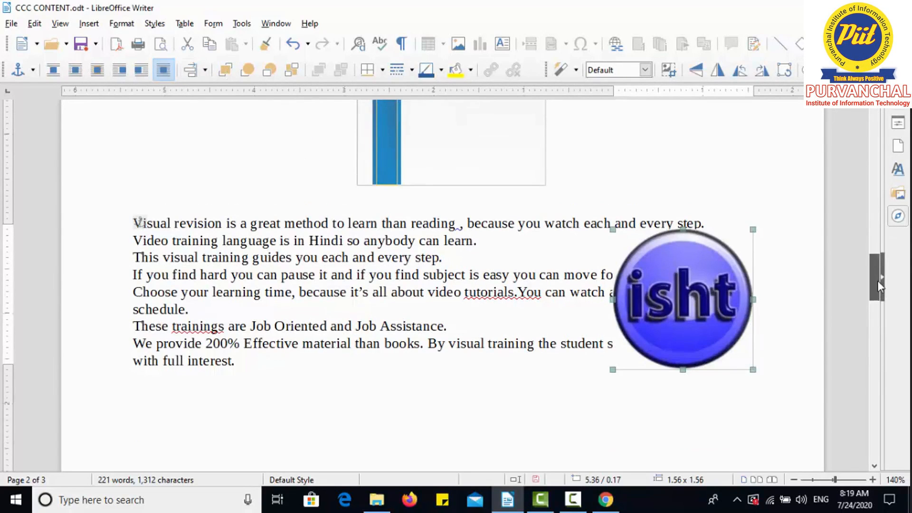
pyautogui.moveTo(701, 440); pyautogui.dragTo(479, 220)
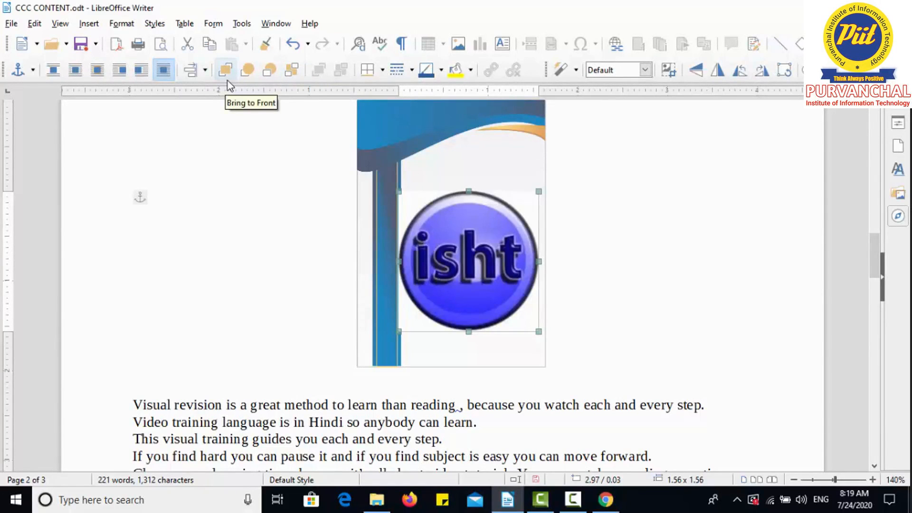
# Step: Try bringing the blue flyer picture to the front of the logo, and undo that change
pyautogui.click(426, 133)
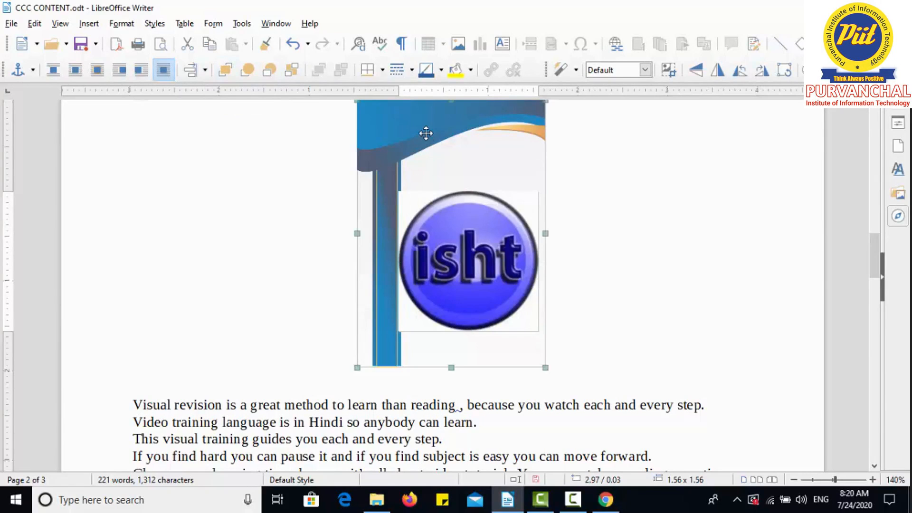
pyautogui.click(227, 76)
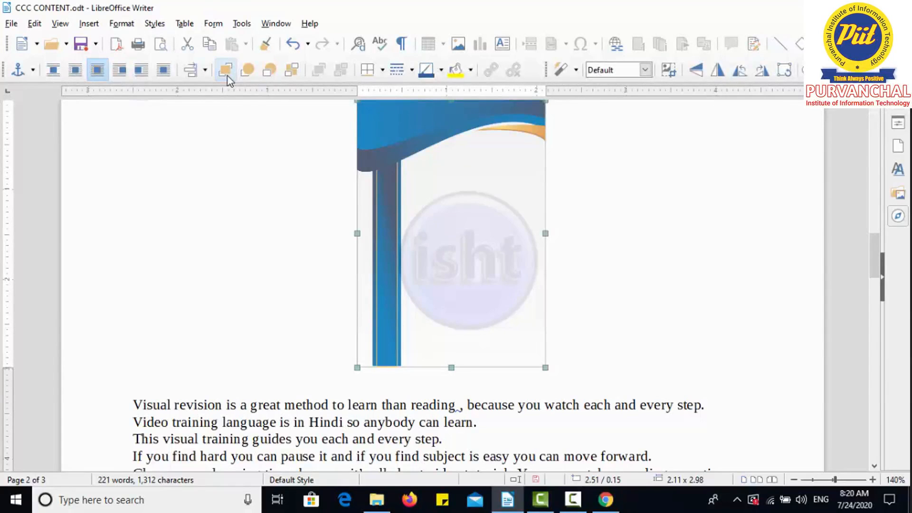
pyautogui.hotkey('ctrl', 'z')
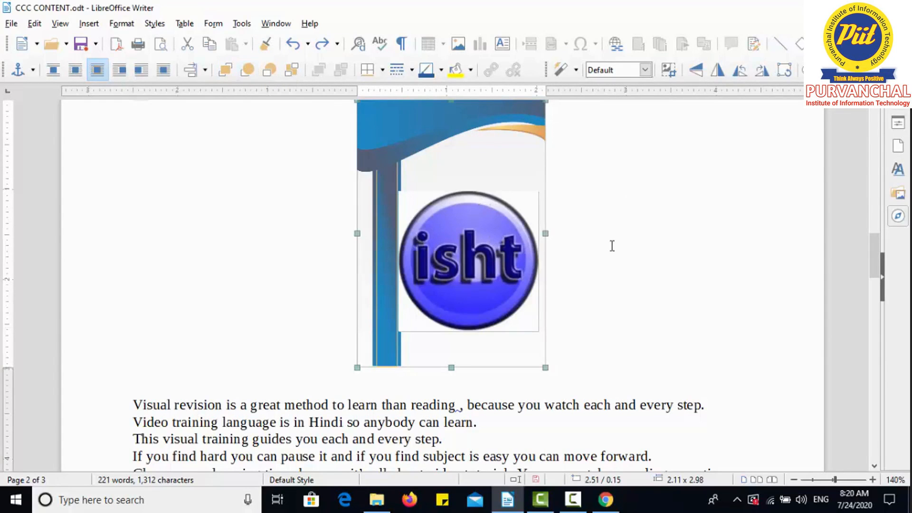
# Step: Try sending the isht logo to the back, behind the flyer picture, and undo that change
pyautogui.click(504, 229)
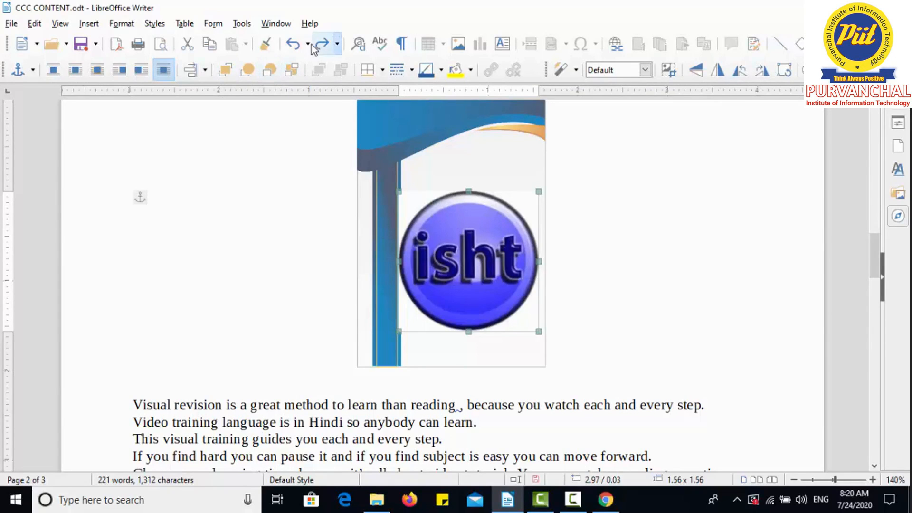
pyautogui.click(291, 69)
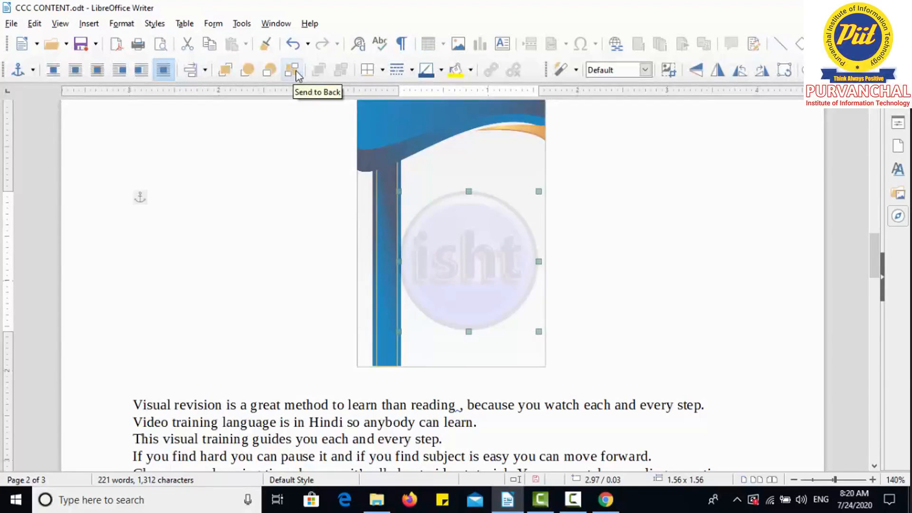
pyautogui.hotkey('ctrl', 'z')
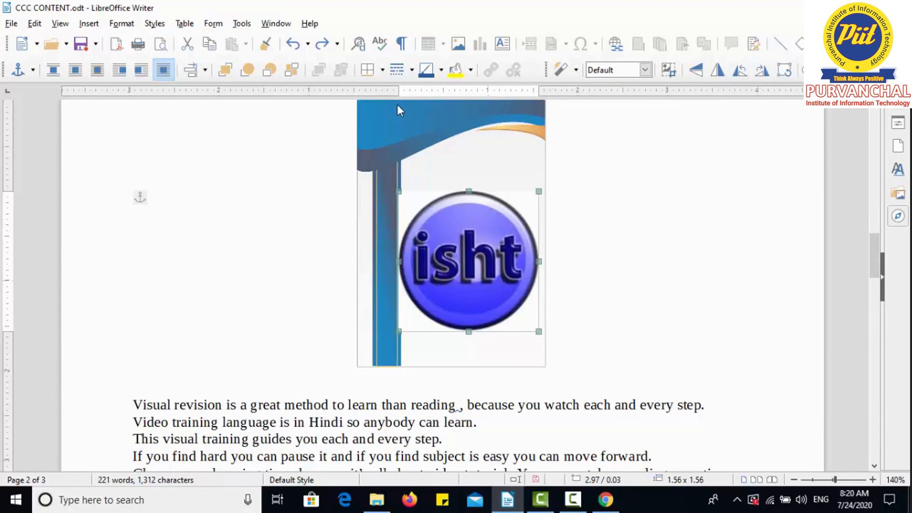
# Step: Add a border on all four sides of the isht logo and give it a thicker line style
pyautogui.click(383, 72)
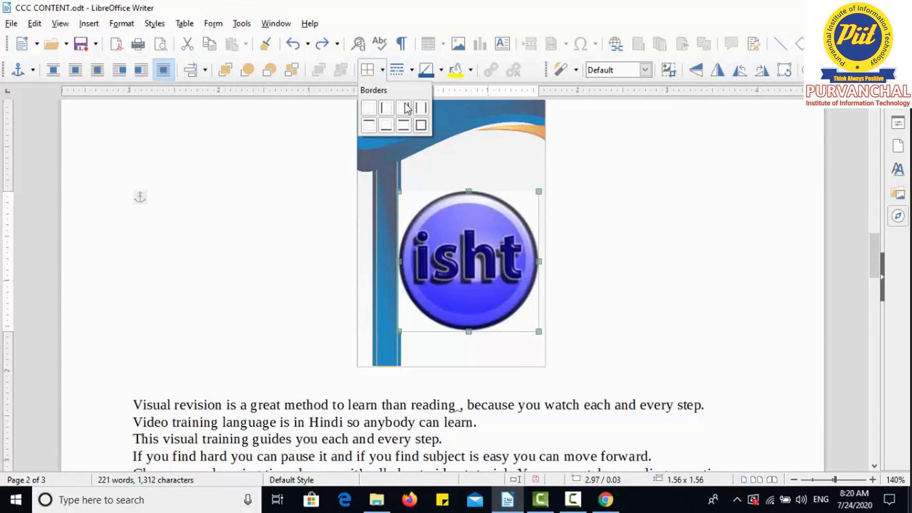
pyautogui.click(420, 127)
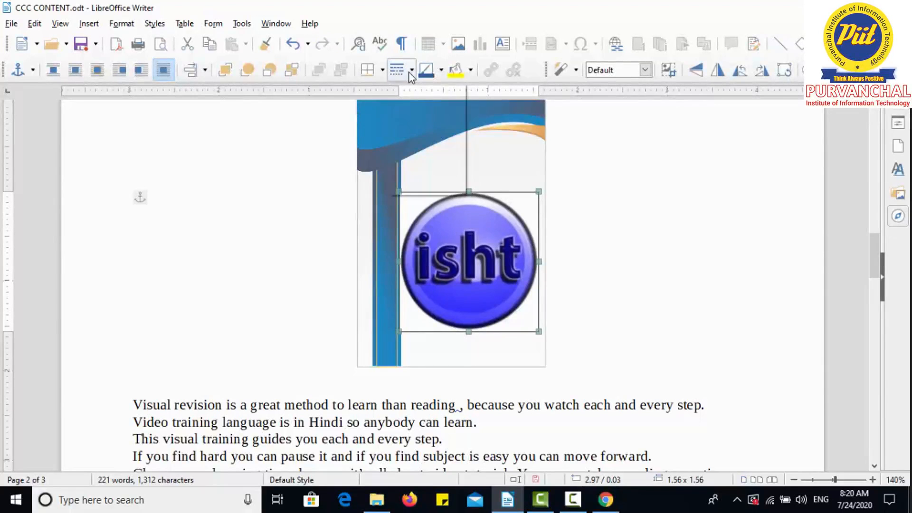
pyautogui.click(410, 71)
pyautogui.click(413, 121)
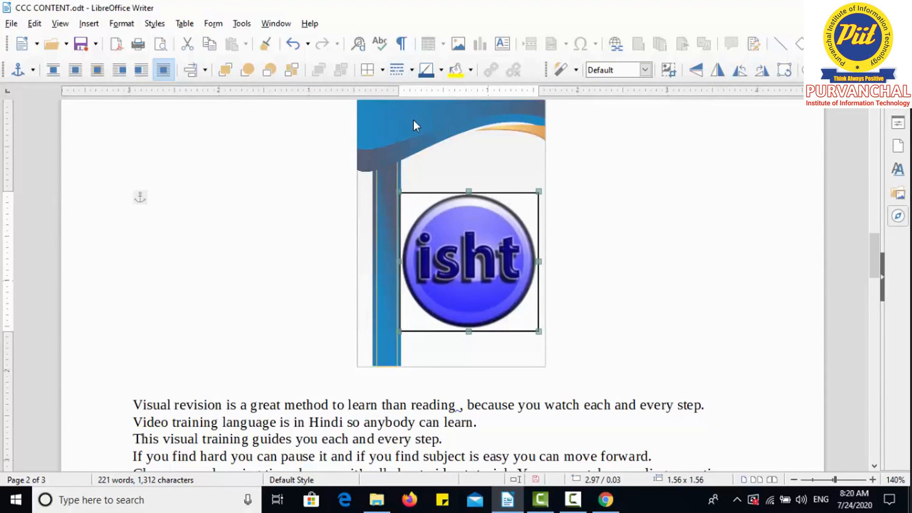
# Step: Set the isht logo's border color to red and its background color to yellow
pyautogui.click(441, 71)
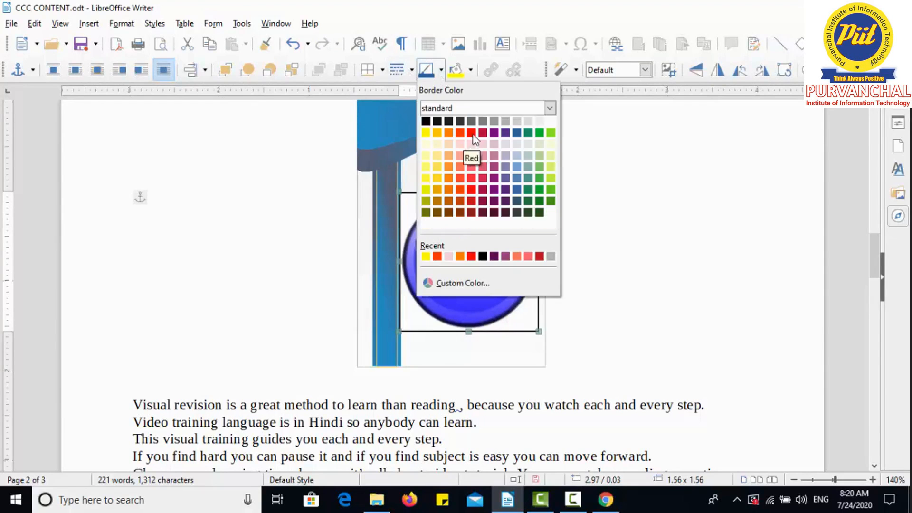
pyautogui.click(472, 133)
pyautogui.click(471, 69)
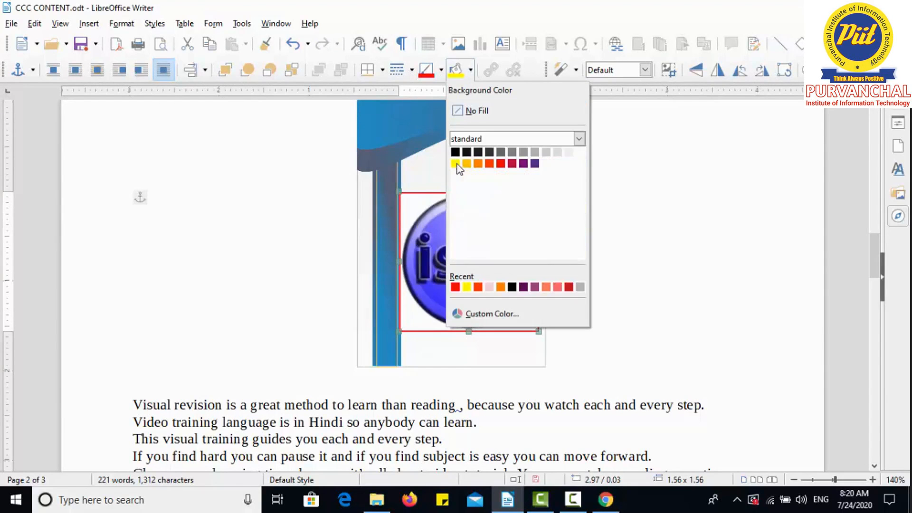
pyautogui.click(456, 164)
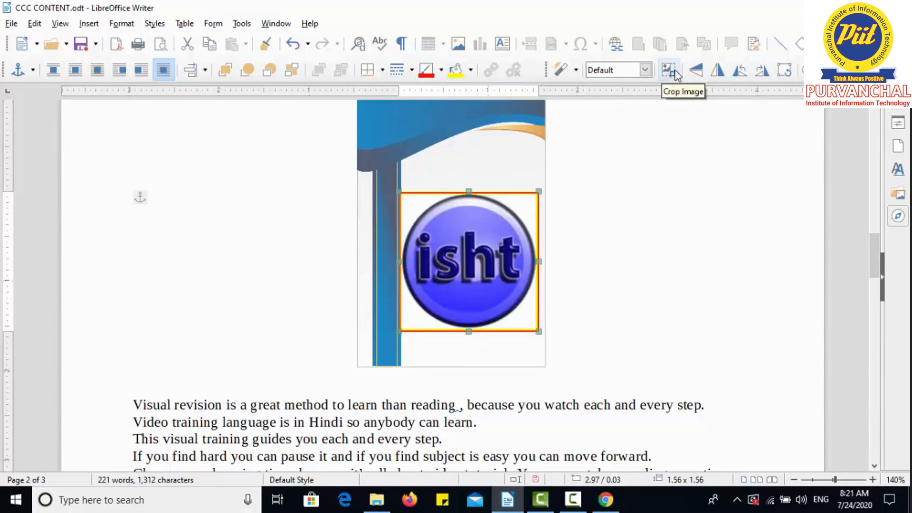
# Step: Try the Posterize filter with 16 poster colors on the isht logo, and undo it
pyautogui.click(576, 69)
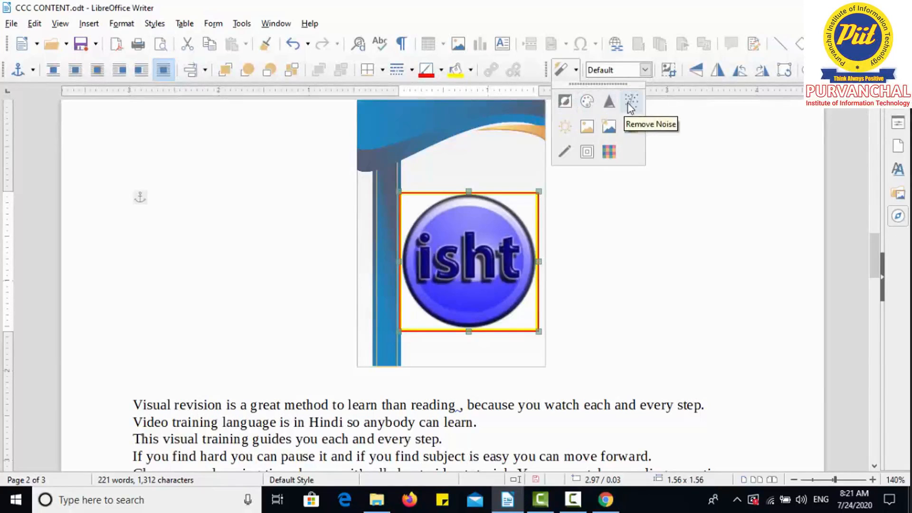
pyautogui.click(608, 125)
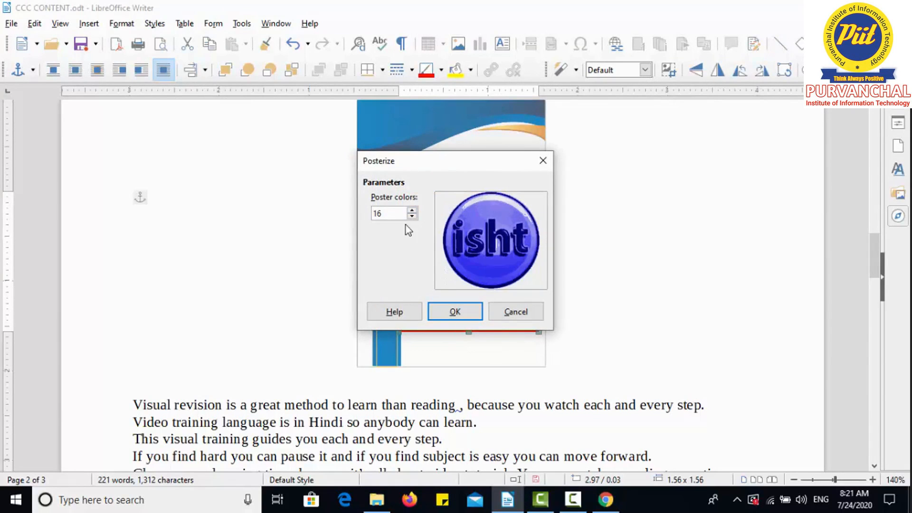
pyautogui.click(451, 309)
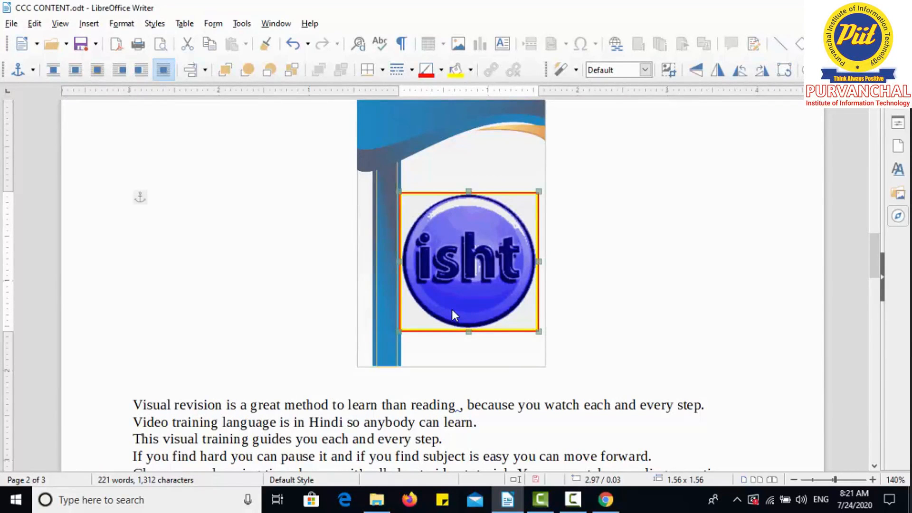
pyautogui.hotkey('ctrl', 'z')
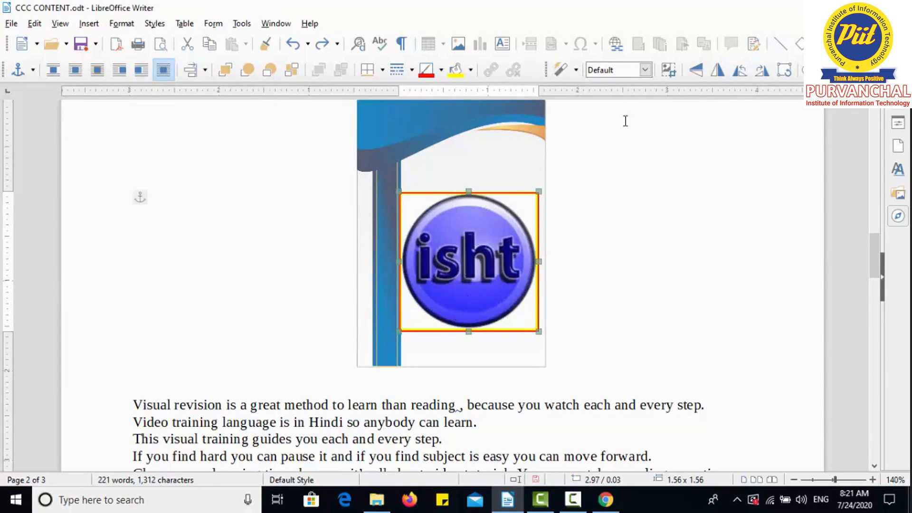
# Step: Try the Mosaic filter with 4 pixels width and height on the isht logo, and undo it
pyautogui.click(578, 76)
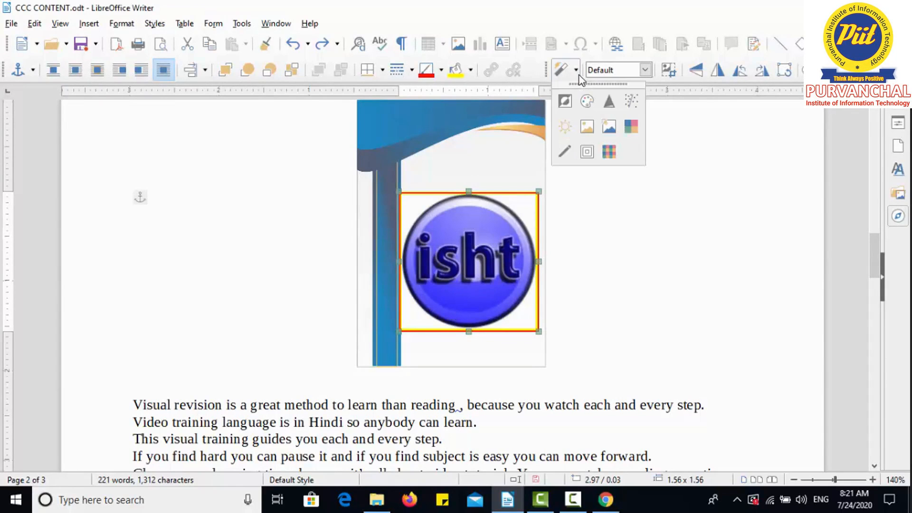
pyautogui.click(610, 151)
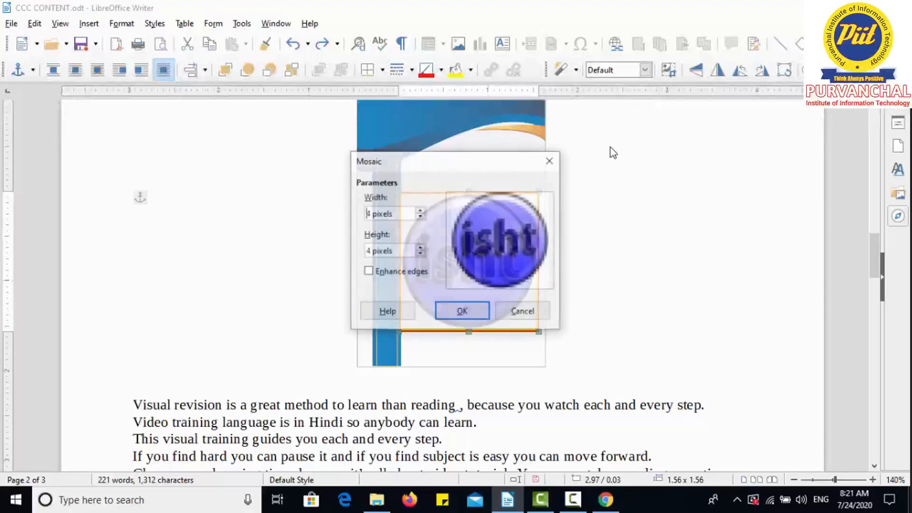
pyautogui.click(457, 312)
pyautogui.click(626, 247)
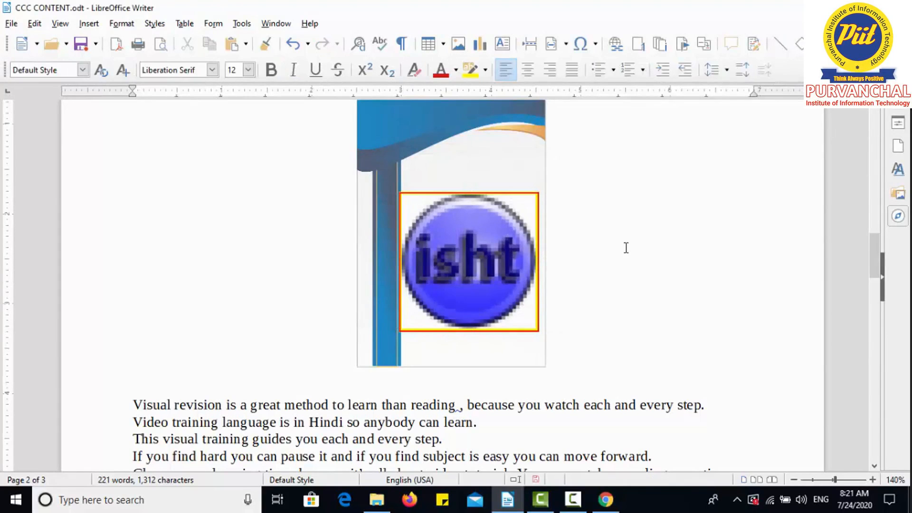
pyautogui.hotkey('ctrl', 'z')
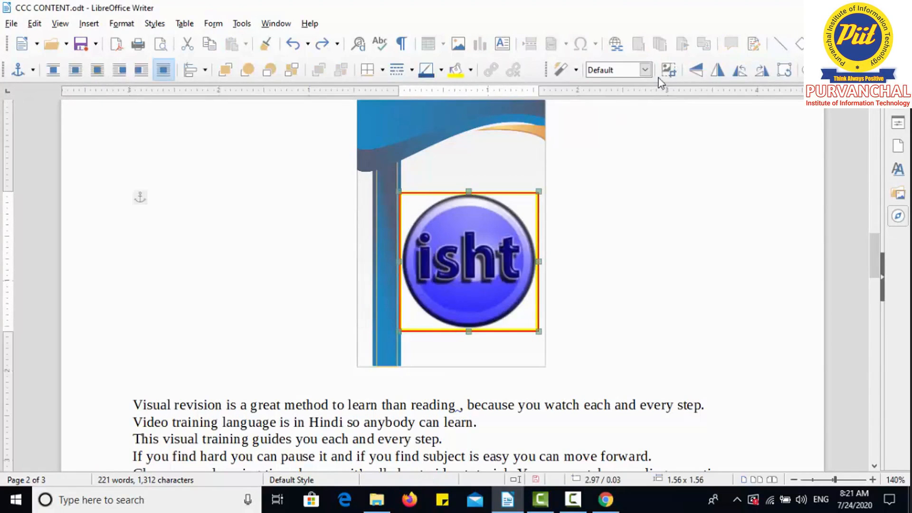
# Step: Try cropping the upper and lower parts of the isht logo to about 1.63 × 0.77, and undo the crop
pyautogui.click(667, 69)
pyautogui.moveTo(536, 194); pyautogui.dragTo(539, 230)
pyautogui.moveTo(539, 326); pyautogui.dragTo(540, 294)
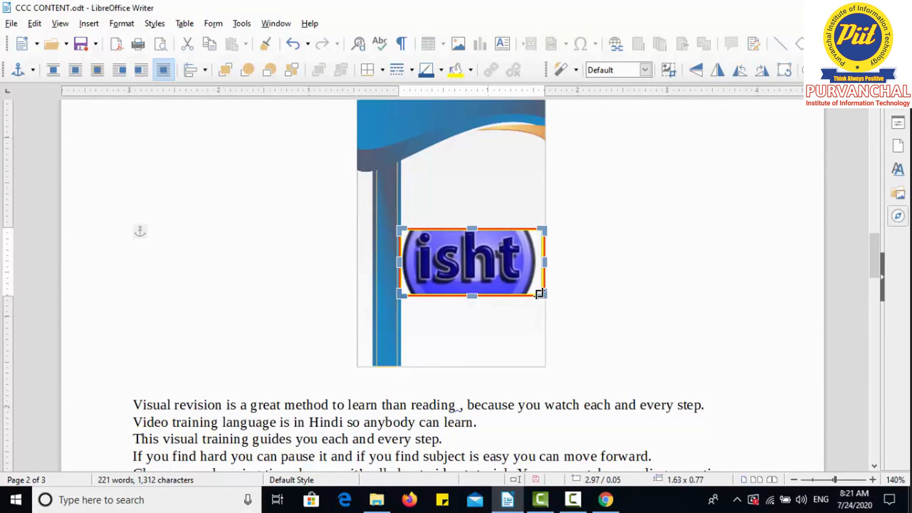
pyautogui.click(620, 281)
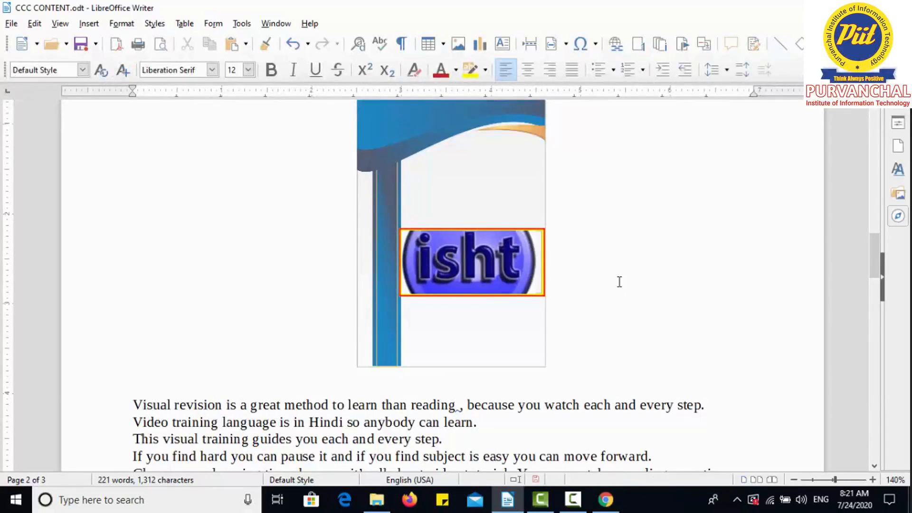
pyautogui.hotkey('ctrl', 'z')
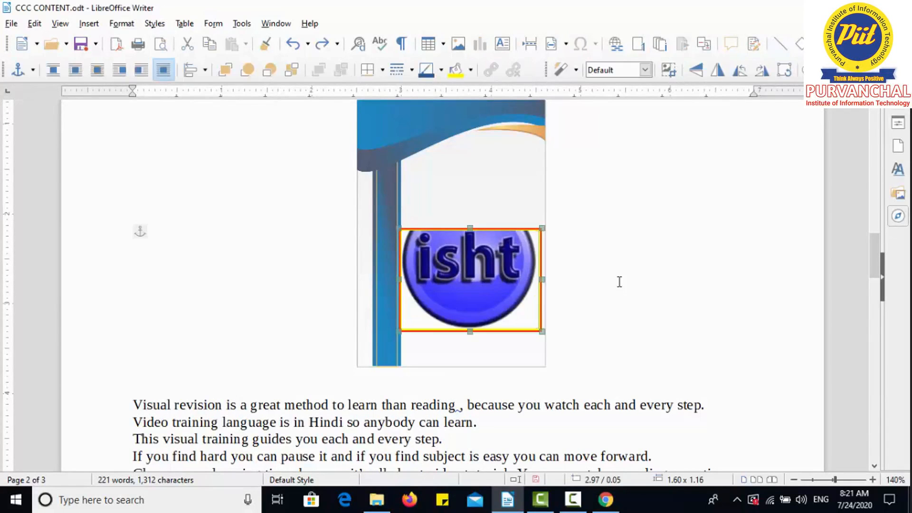
pyautogui.hotkey('ctrl', 'z')
pyautogui.hotkey('ctrl', 'z')
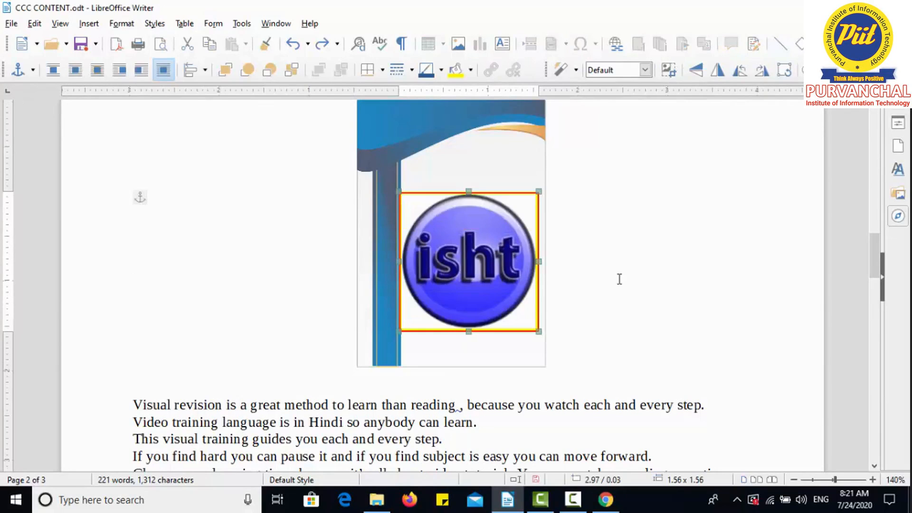
# Step: Try flipping the isht logo vertically and horizontally and turning on its rotation handles, and undo the flips
pyautogui.click(703, 75)
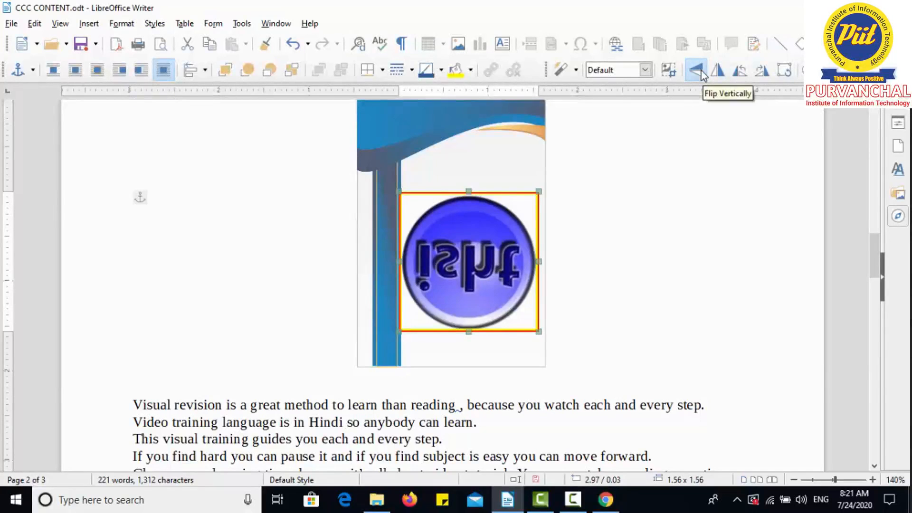
pyautogui.click(713, 76)
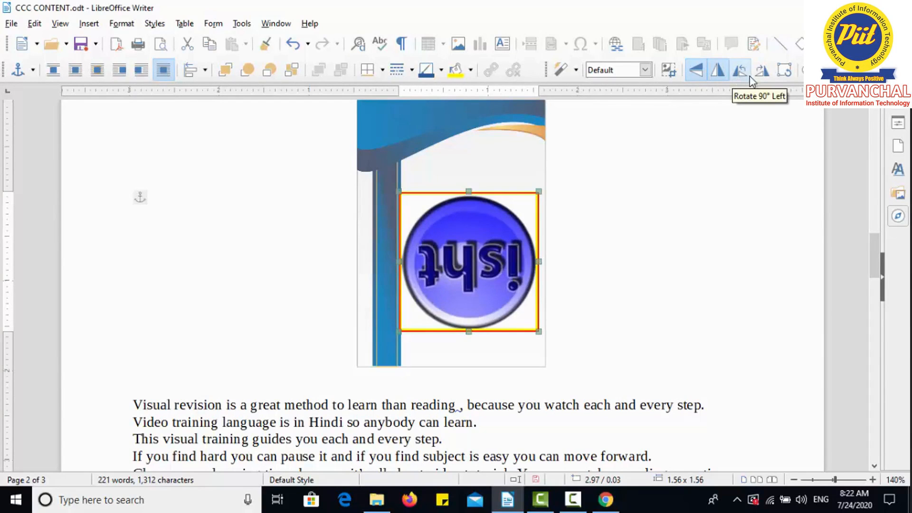
pyautogui.click(782, 75)
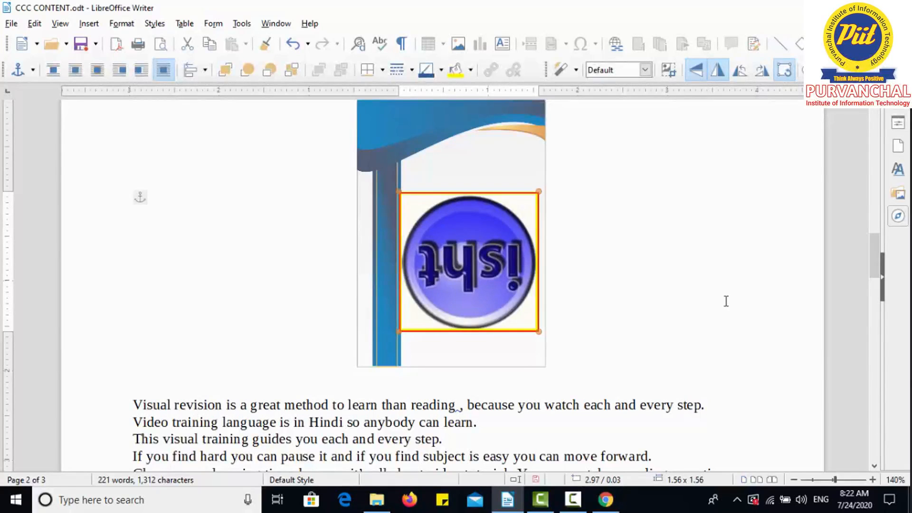
pyautogui.click(680, 325)
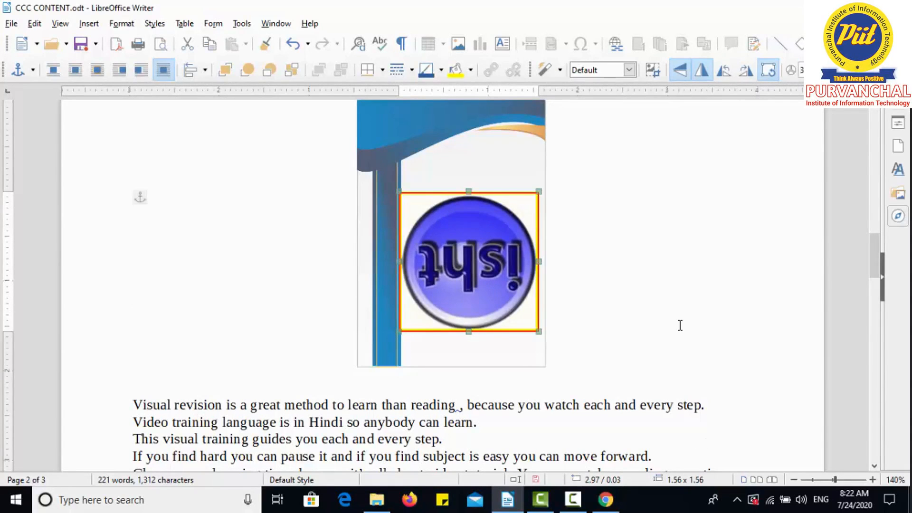
pyautogui.hotkey('ctrl', 'z')
pyautogui.hotkey('ctrl', 'z')
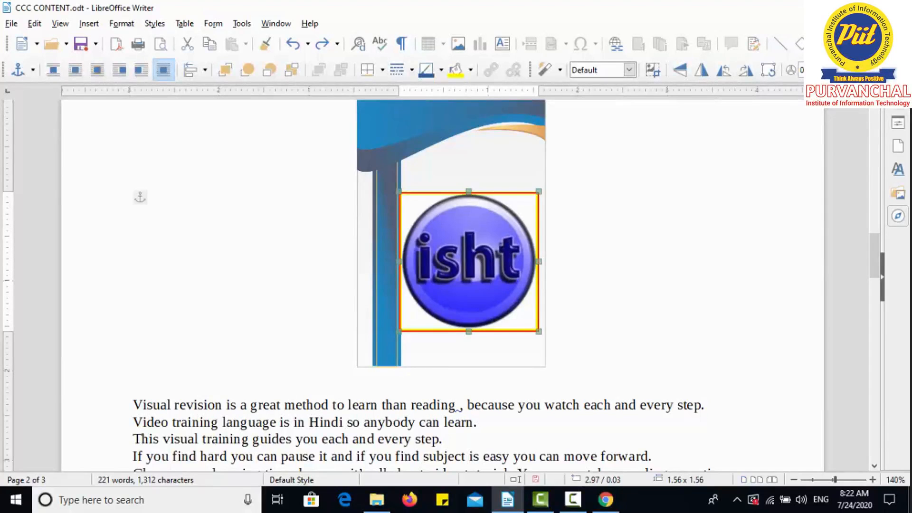
# Step: Set the isht logo's transparency to 50%
pyautogui.click(834, 67)
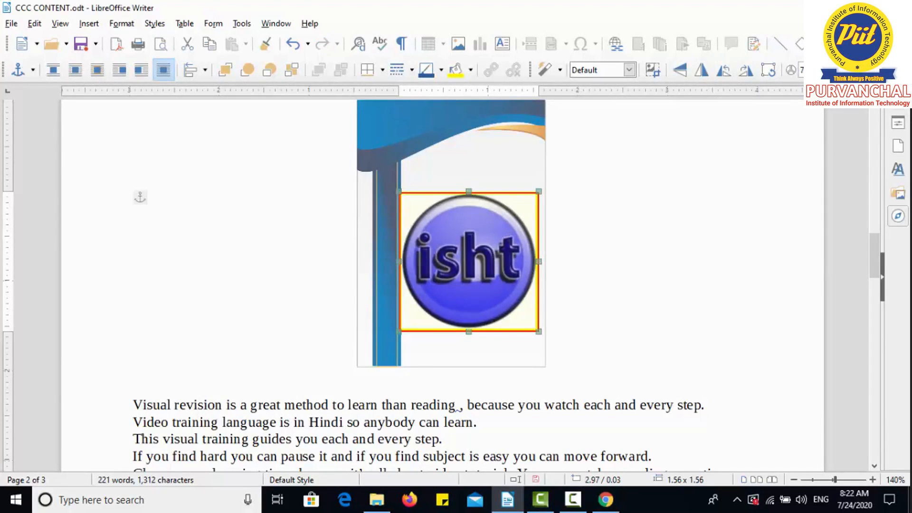
pyautogui.moveTo(816, 70); pyautogui.dragTo(793, 87)
pyautogui.write('50')
pyautogui.click(654, 234)
# Step: Move the isht logo over the flyer's vertical blue stripe, and back onto the blank area beside it
pyautogui.moveTo(484, 251); pyautogui.dragTo(431, 228)
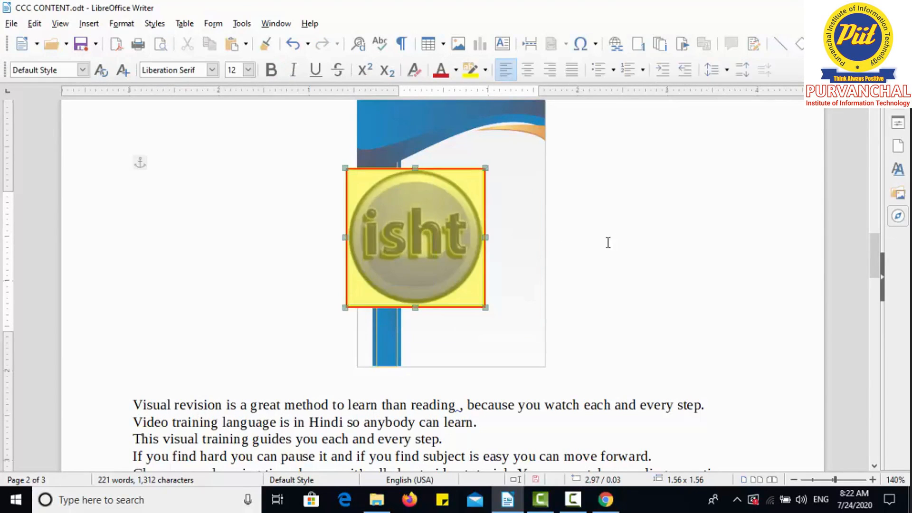
pyautogui.click(607, 242)
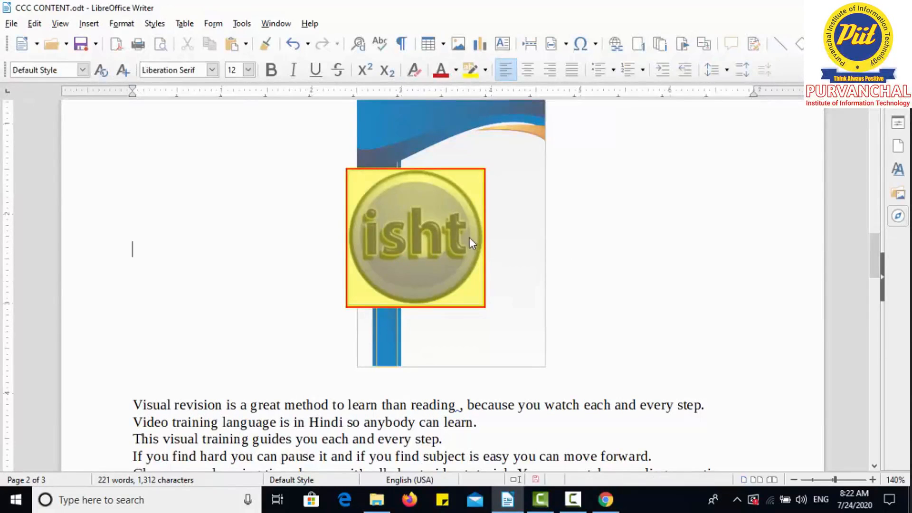
pyautogui.click(386, 228)
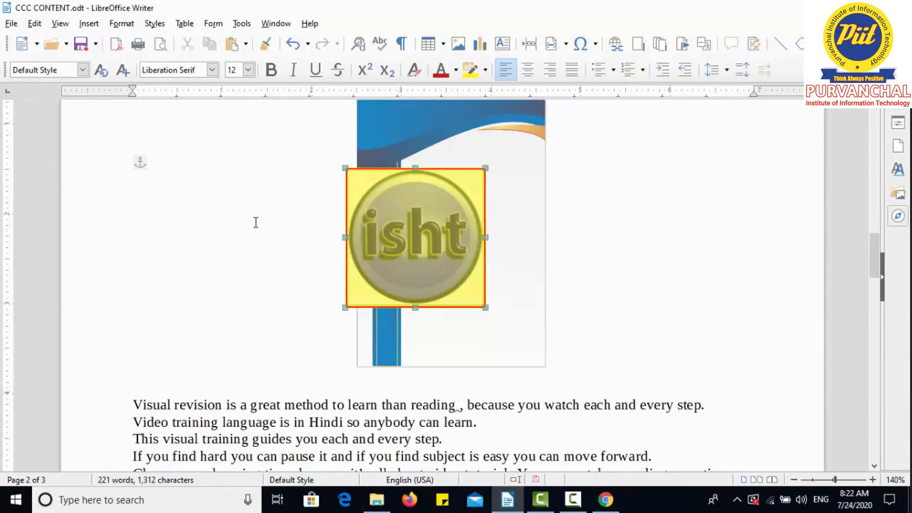
pyautogui.click(255, 222)
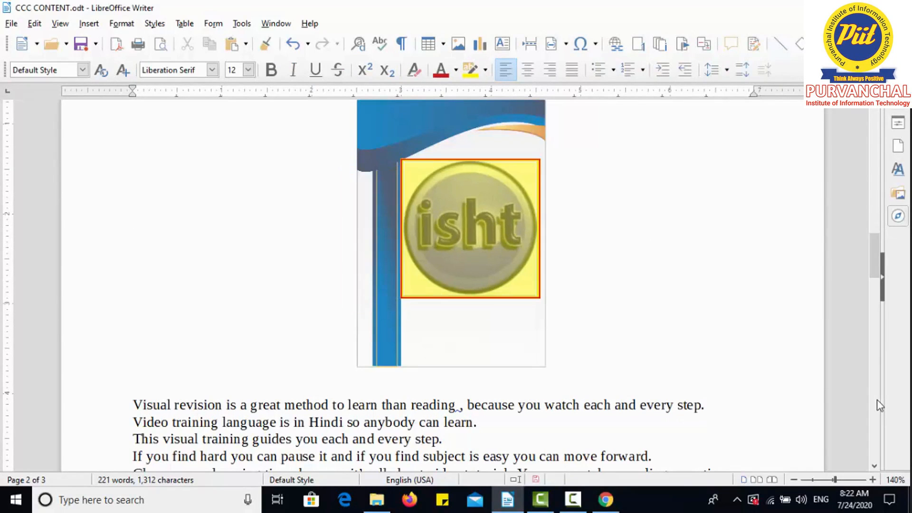
# Step: Remove the isht logo's borders and set its background to No Fill
pyautogui.click(473, 235)
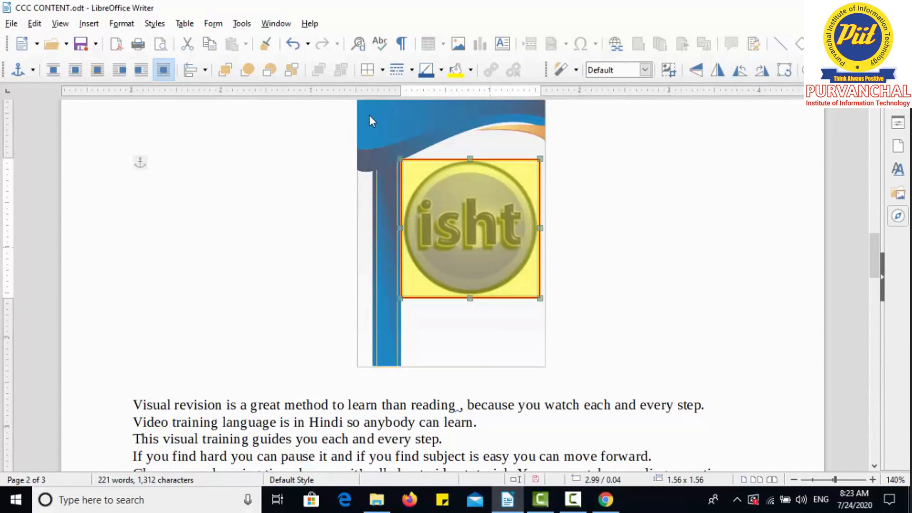
pyautogui.click(382, 74)
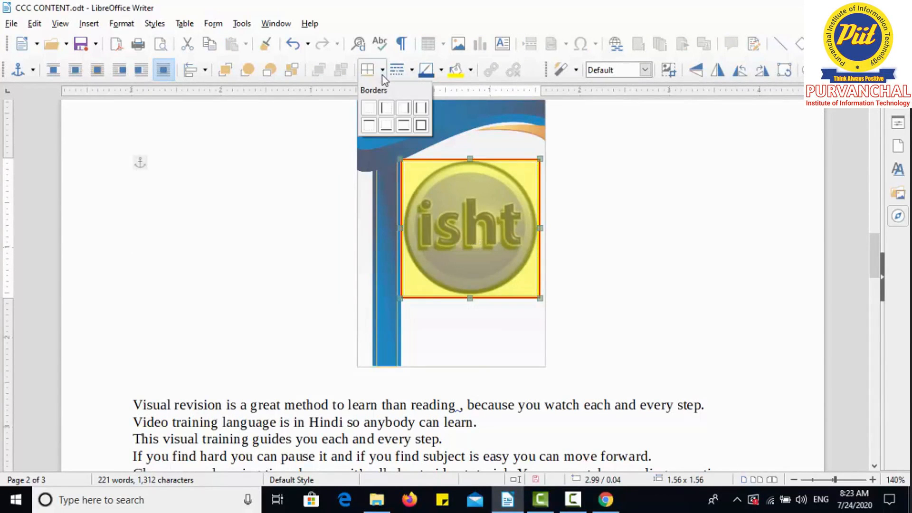
pyautogui.click(369, 108)
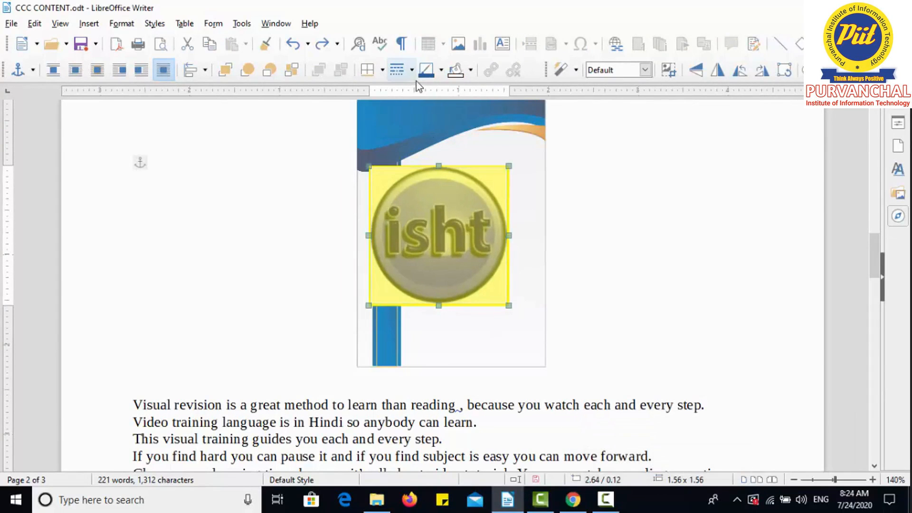
pyautogui.click(471, 72)
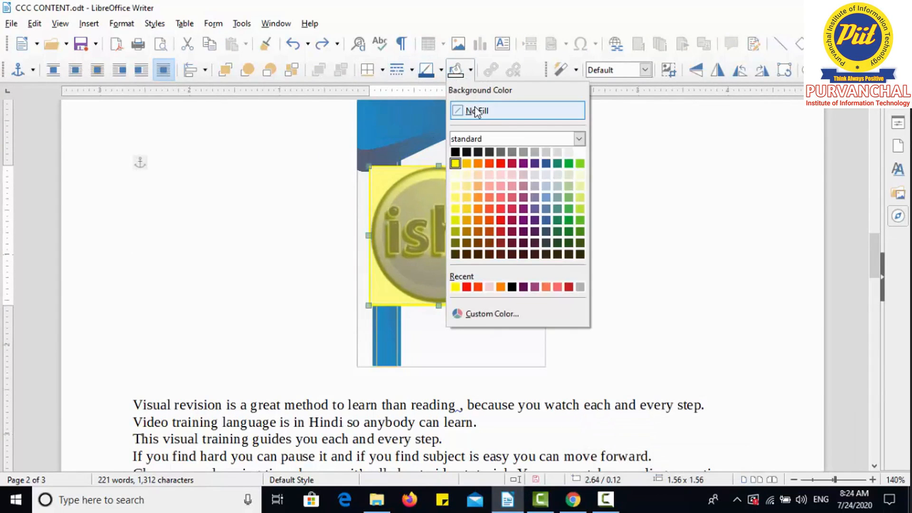
pyautogui.click(474, 112)
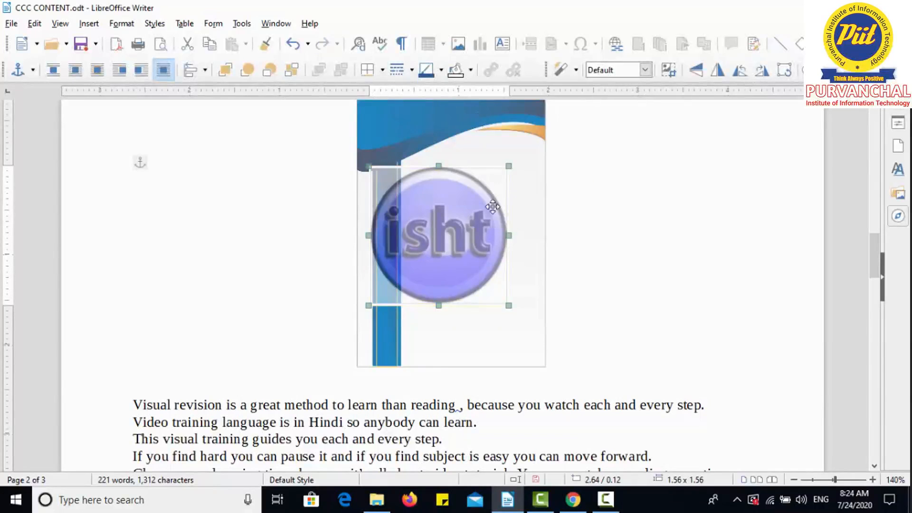
# Step: Shrink the isht logo to about 1.21 × 1.21 and place it on the flyer's blank area beside the blue stripe
pyautogui.moveTo(483, 219); pyautogui.dragTo(497, 223)
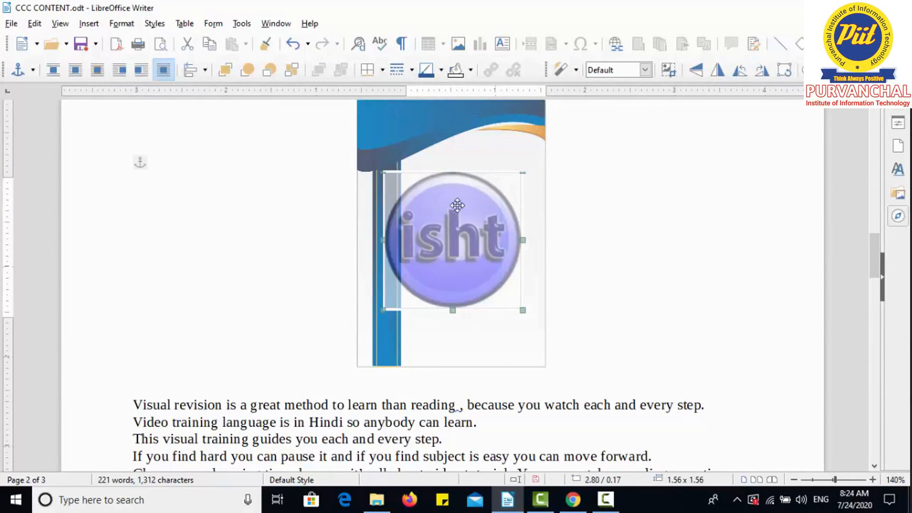
pyautogui.click(636, 228)
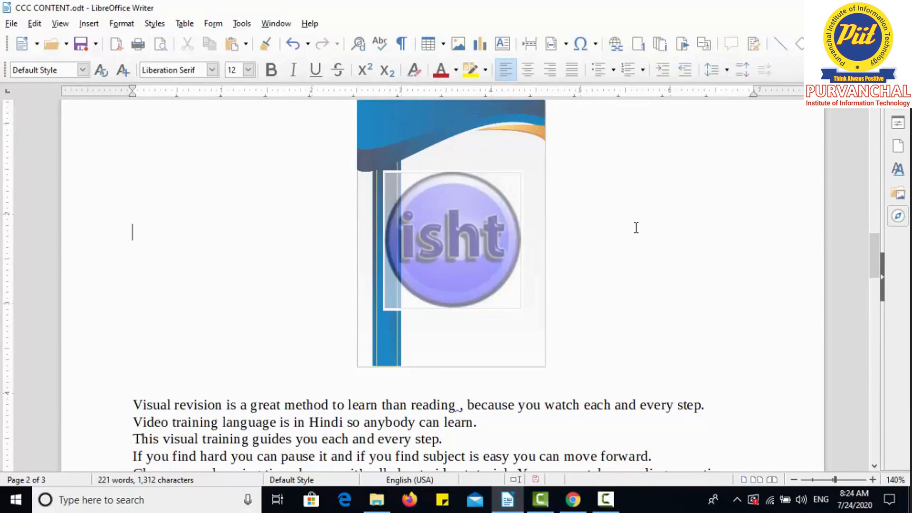
pyautogui.click(483, 216)
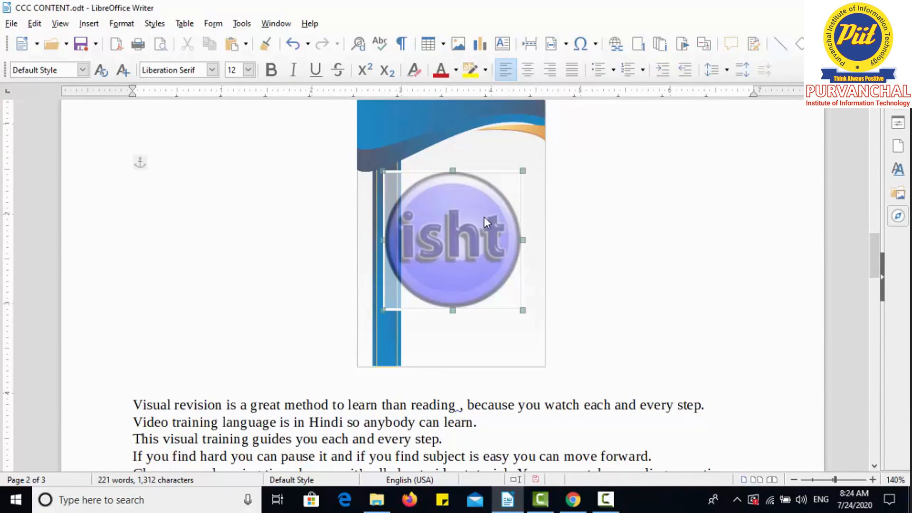
pyautogui.moveTo(383, 310); pyautogui.dragTo(422, 280)
pyautogui.moveTo(457, 247)
pyautogui.mouseDown()
pyautogui.moveTo(397, 254)
pyautogui.moveTo(417, 183)
pyautogui.moveTo(450, 235)
pyautogui.mouseUp()
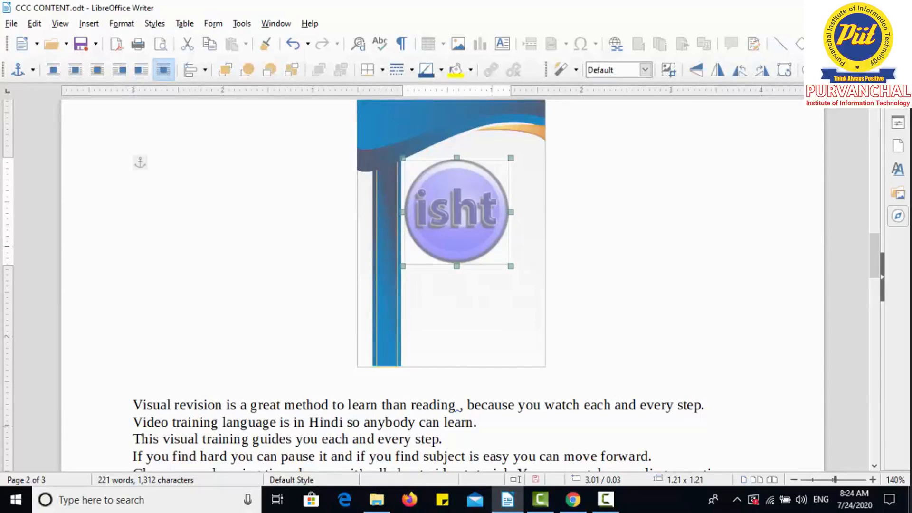
pyautogui.click(630, 234)
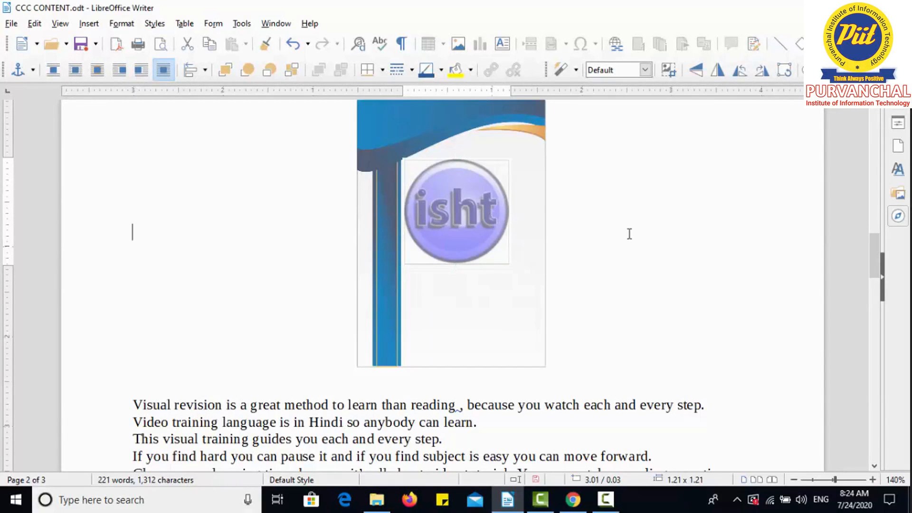
# Step: Open the image color adjustment controls for the isht logo and undo its move within the flyer's blank area
pyautogui.moveTo(445, 199); pyautogui.dragTo(458, 226)
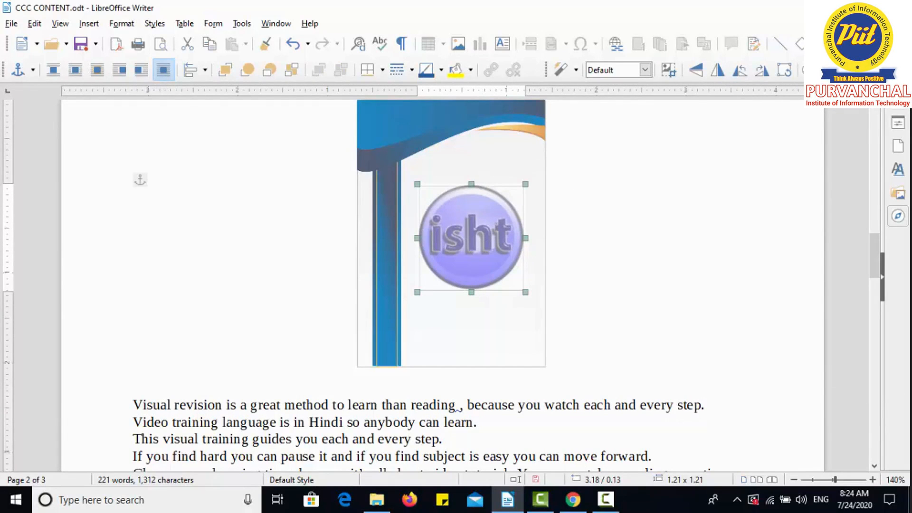
pyautogui.click(857, 70)
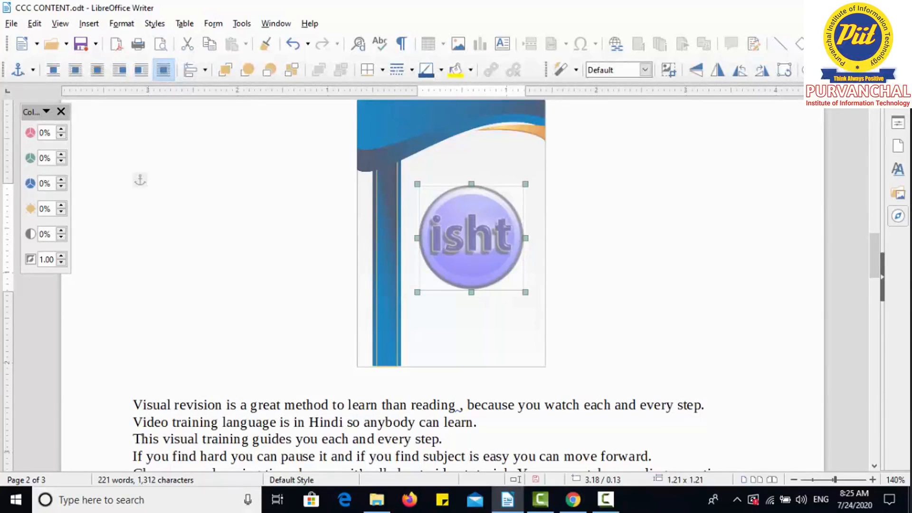
pyautogui.hotkey('ctrl', 'z')
# Step: Remove the isht logo's transparency and move it to about 3.16 / 0.06 on the flyer's blank area
pyautogui.click(429, 209)
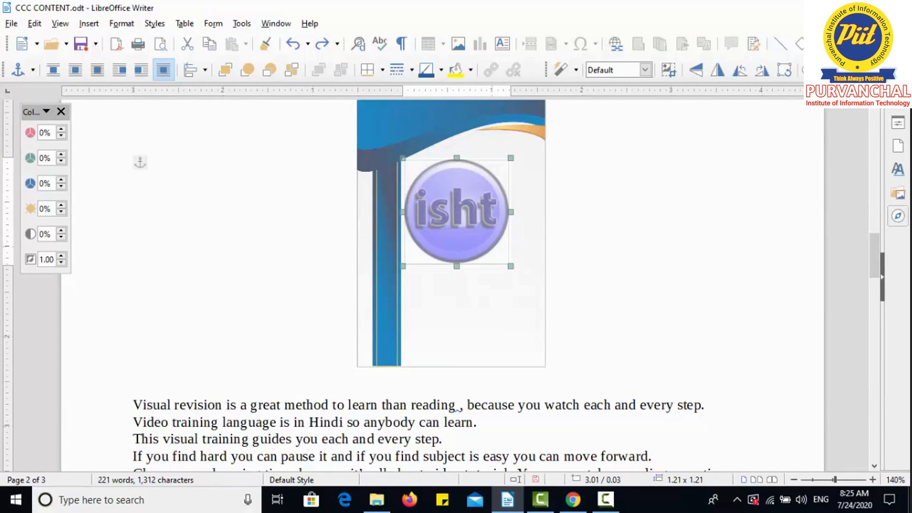
pyautogui.click(836, 74)
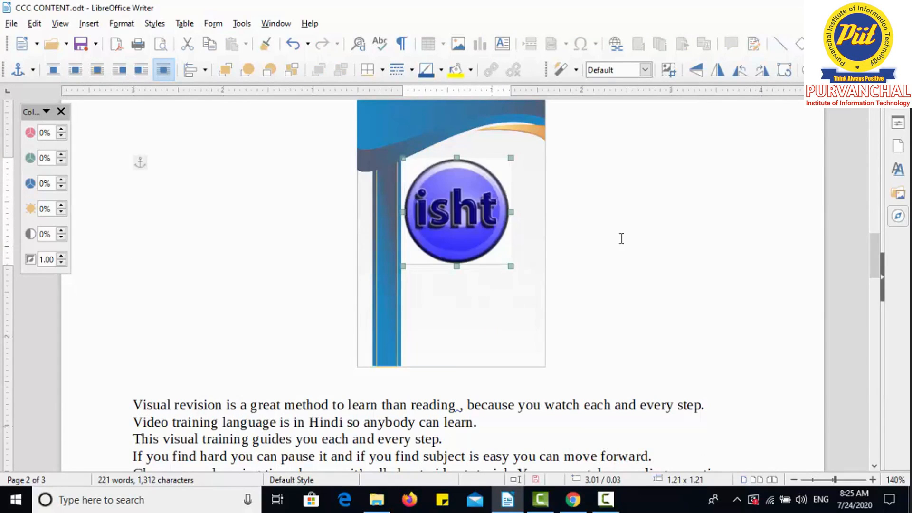
pyautogui.moveTo(424, 237); pyautogui.dragTo(436, 256)
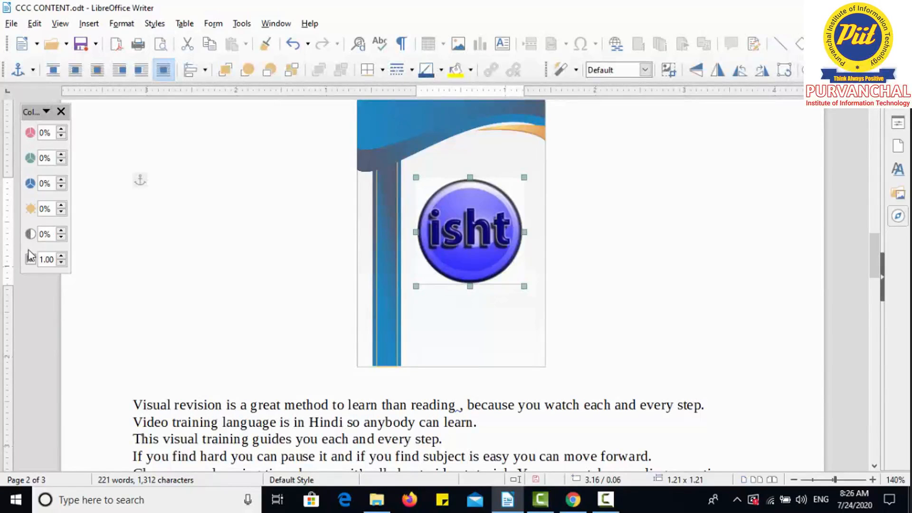
# Step: Set the isht logo's red level to 50%
pyautogui.click(61, 130)
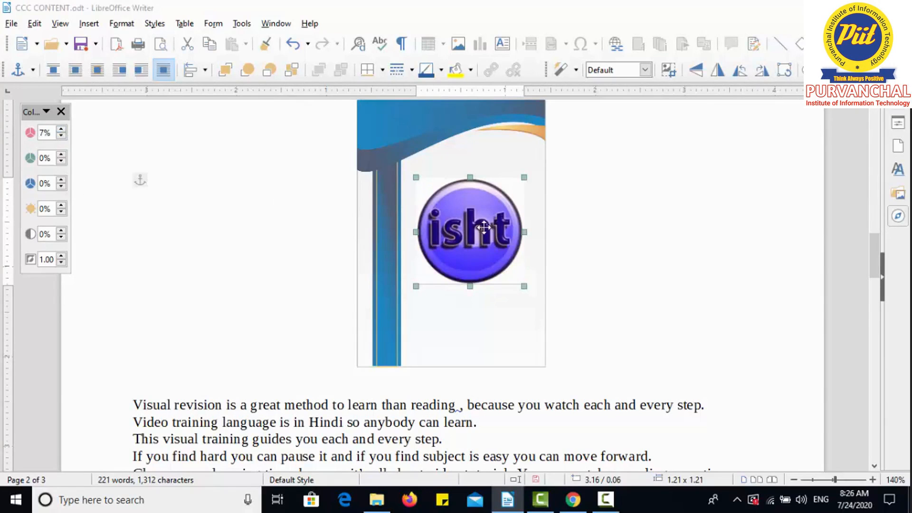
pyautogui.doubleClick(42, 132)
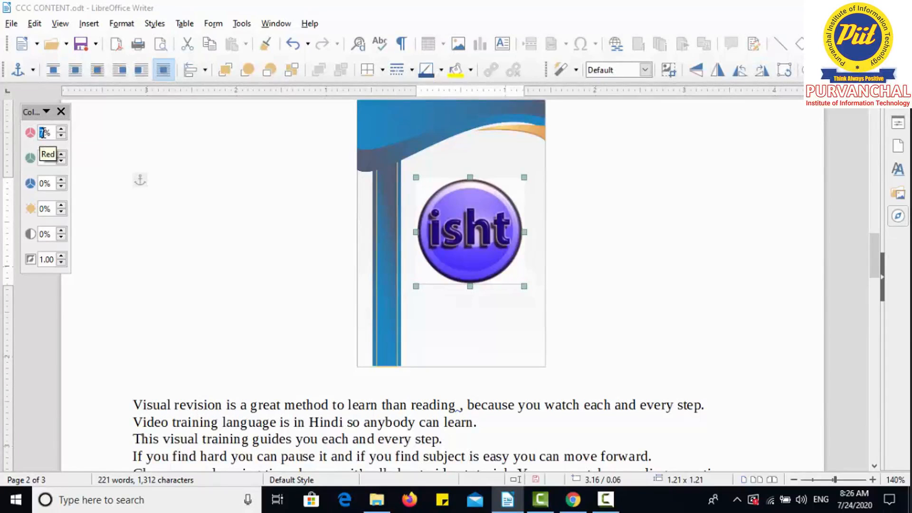
pyautogui.write('10')
pyautogui.moveTo(45, 132); pyautogui.dragTo(41, 133)
pyautogui.write('5')
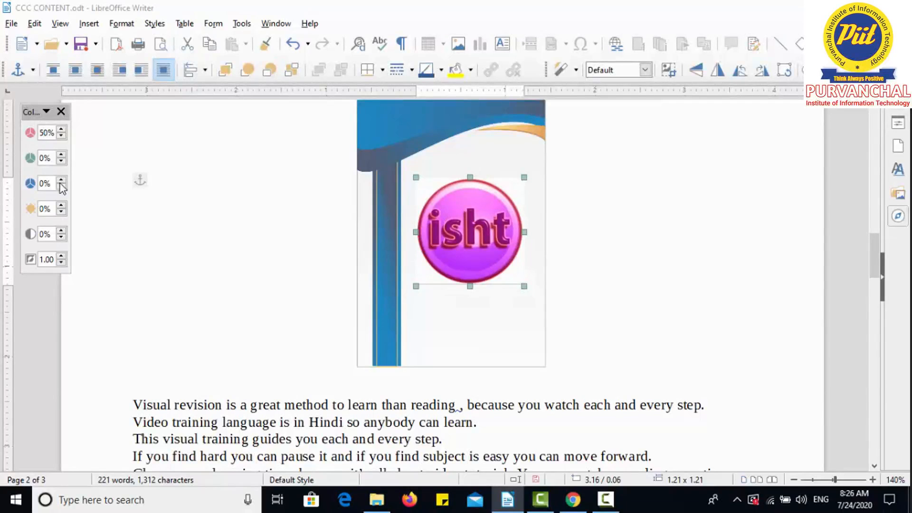
# Step: Raise the isht logo's brightness to 13%
pyautogui.click(62, 206)
pyautogui.click(62, 205)
pyautogui.click(61, 205)
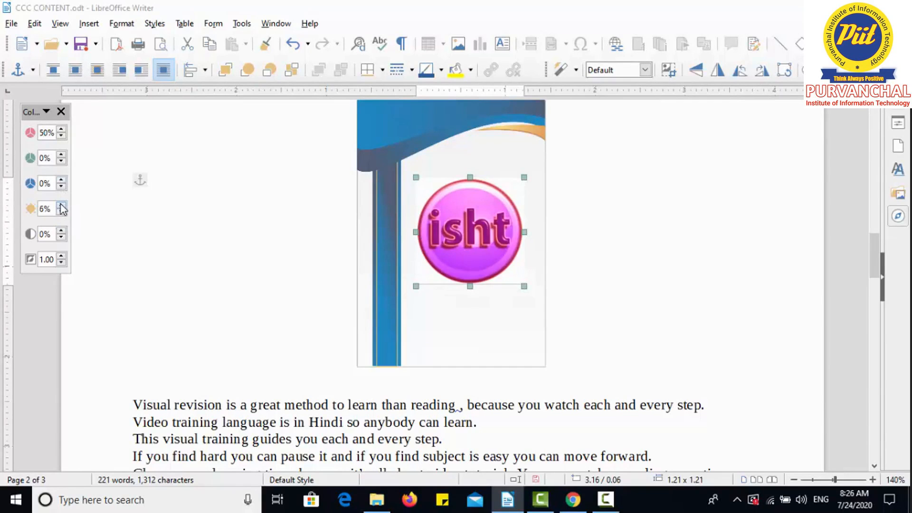
pyautogui.click(61, 205)
pyautogui.click(61, 205)
# Step: Raise the isht logo's contrast to 13% and its gamma to 2.20, and deselect the logo
pyautogui.click(62, 232)
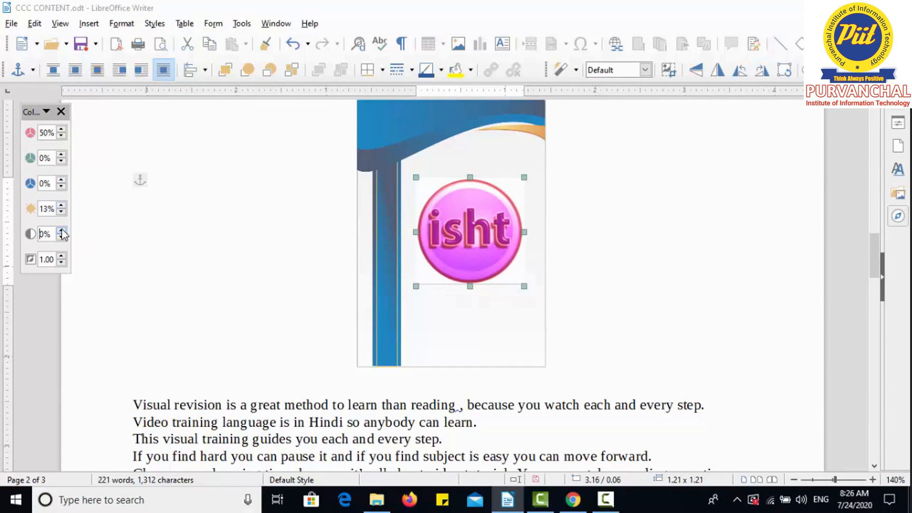
pyautogui.click(62, 232)
pyautogui.click(62, 232)
pyautogui.click(62, 256)
pyautogui.click(61, 257)
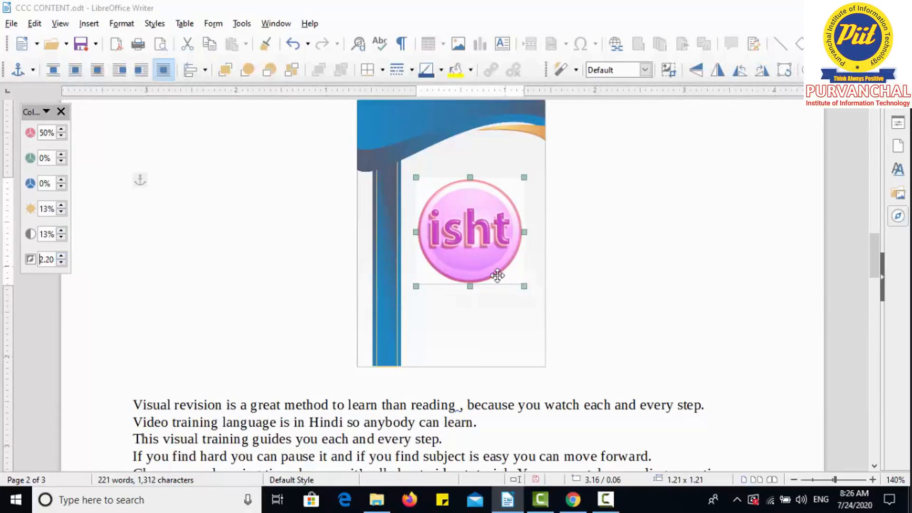
pyautogui.click(597, 277)
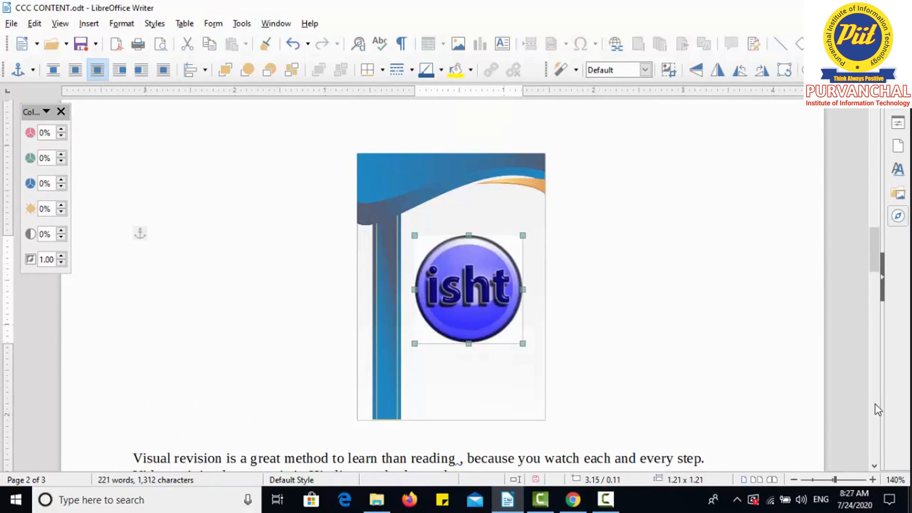
pyautogui.click(597, 276)
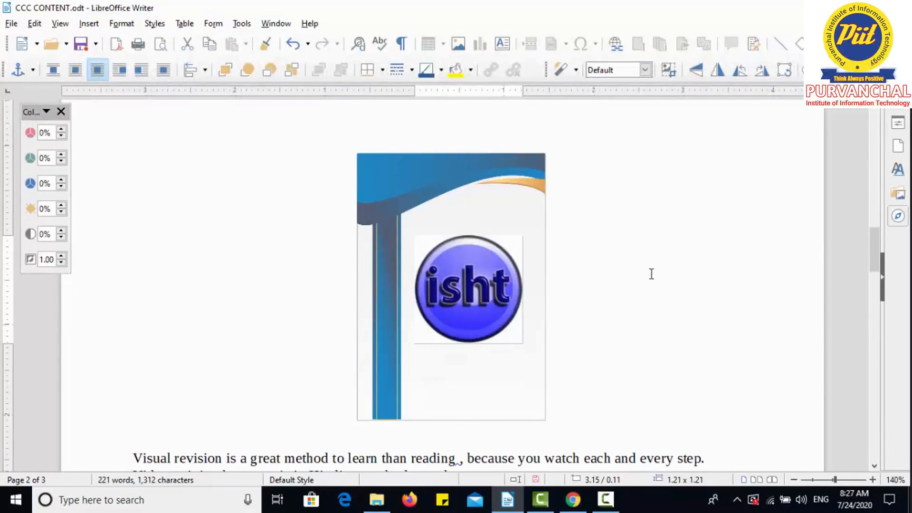
pyautogui.click(509, 285)
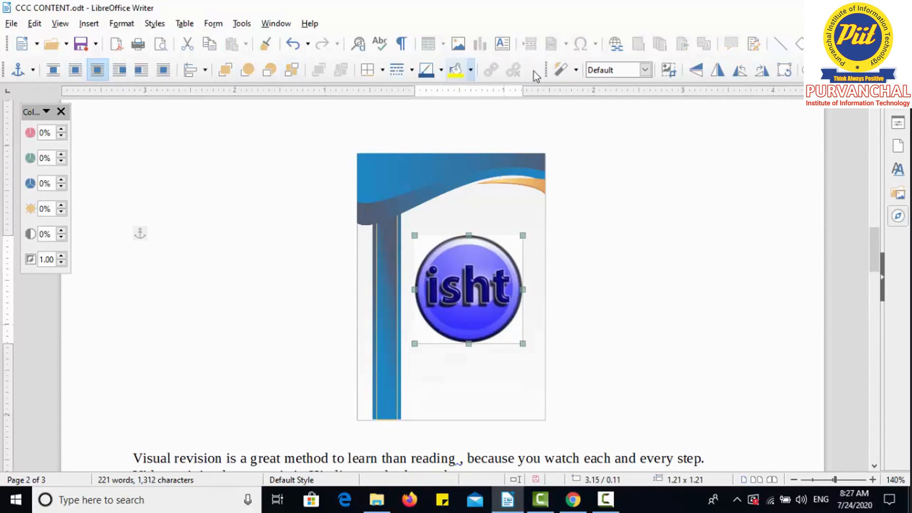
pyautogui.click(703, 228)
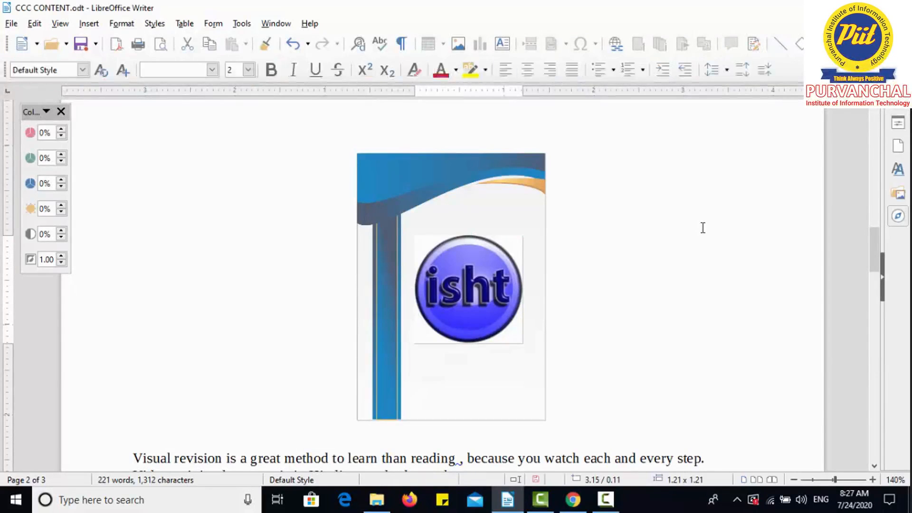
pyautogui.click(495, 271)
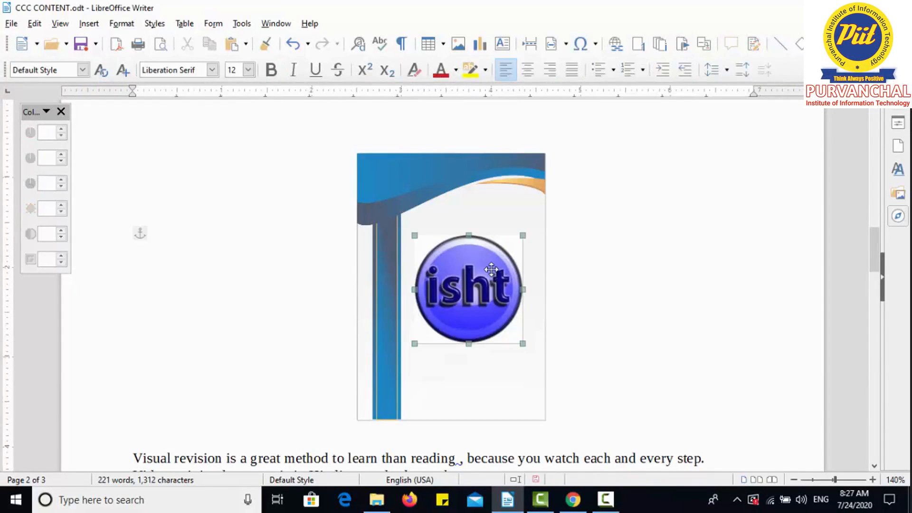